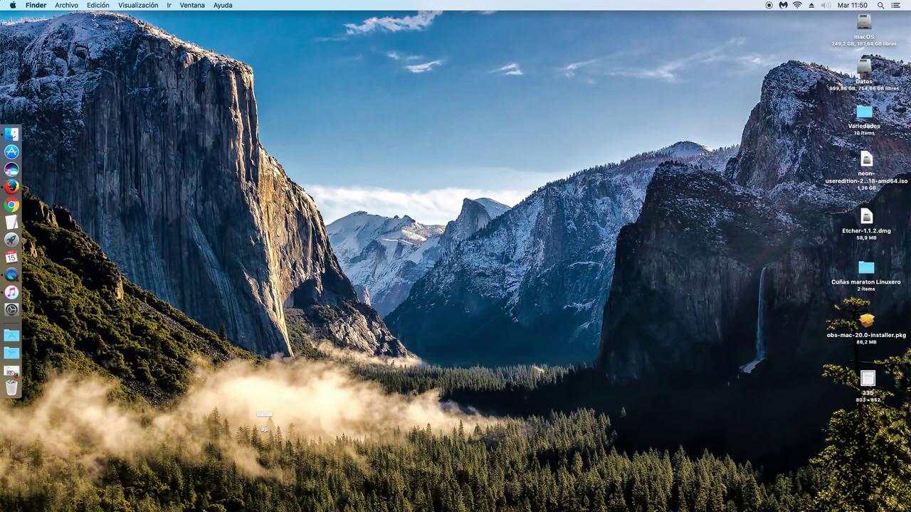
# Read the MuyLinux 'Disponible Solus 3' article in Firefox through to its closing share links
pyautogui.click(11, 371)
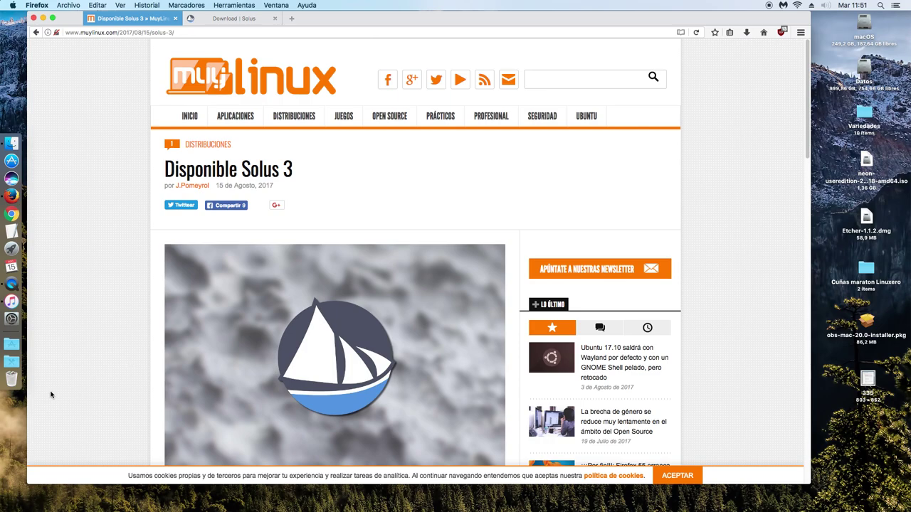
pyautogui.scroll(-5, 90, 335)
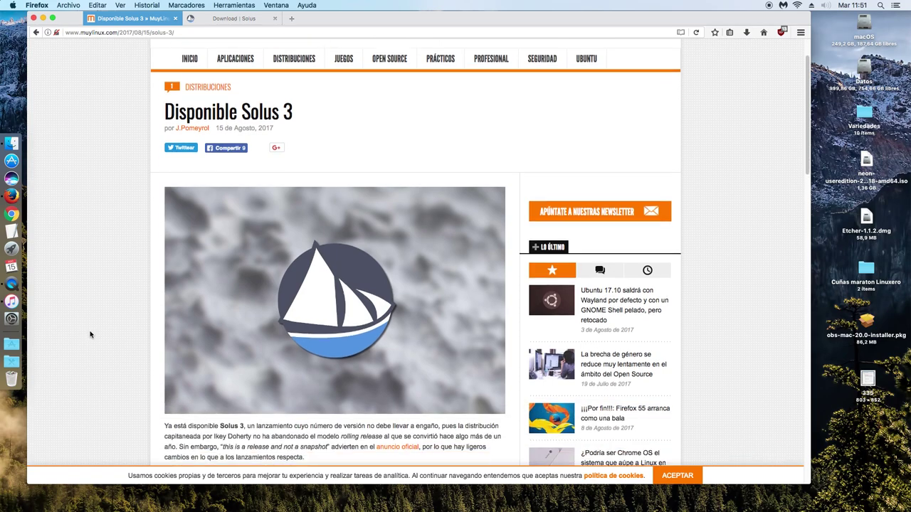
pyautogui.scroll(5, 90, 334)
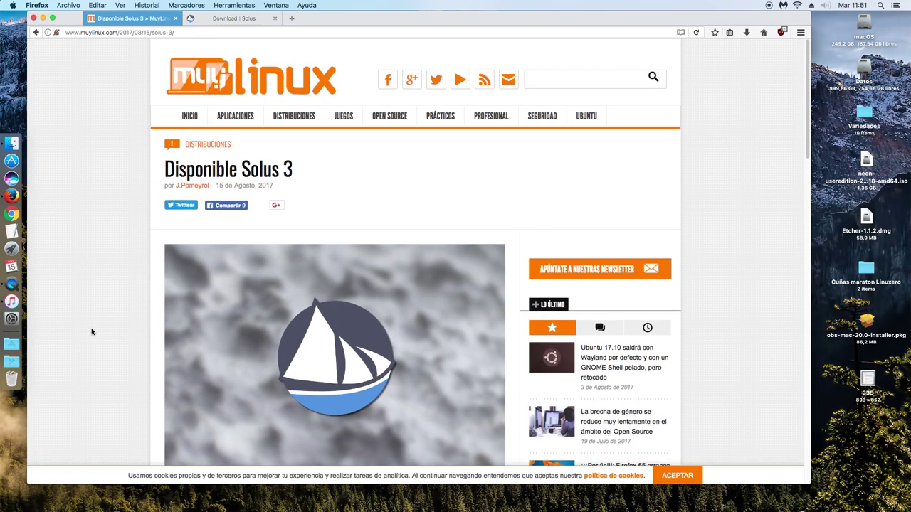
pyautogui.scroll(-7, 90, 334)
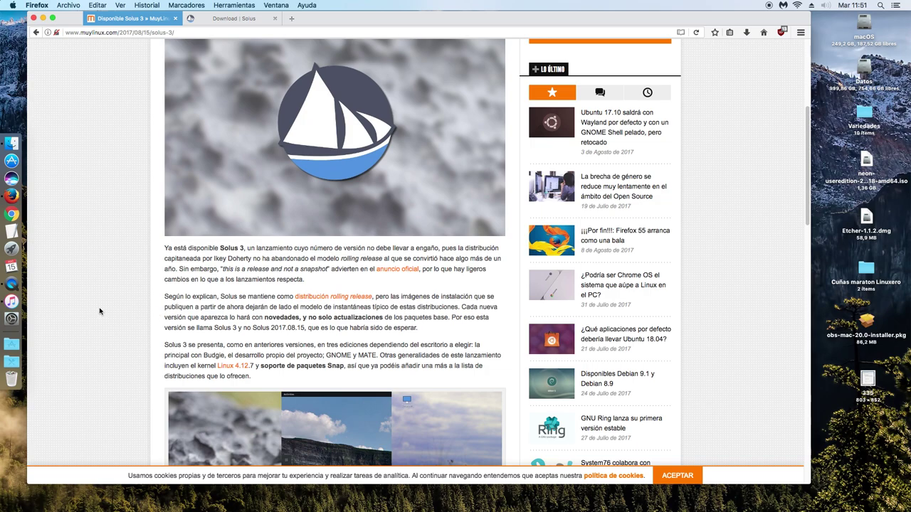
pyautogui.scroll(-5, 100, 309)
pyautogui.scroll(-6, 100, 309)
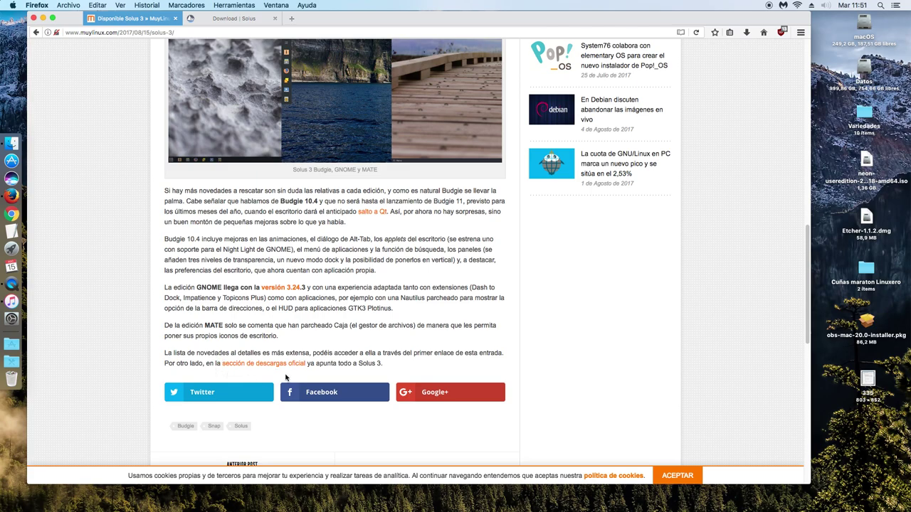
pyautogui.click(242, 19)
# Close the MuyLinux tab and look over the Budgie, GNOME and MATE editions on the Solus download page
pyautogui.click(174, 19)
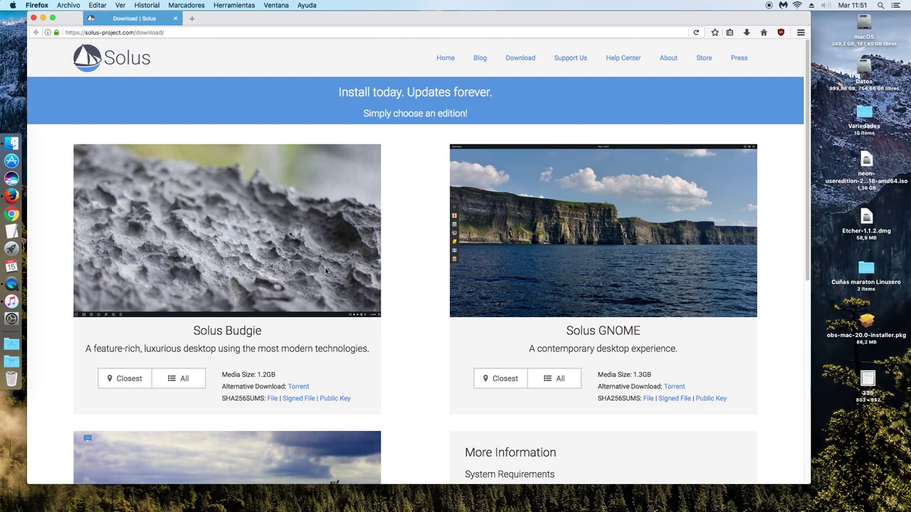
pyautogui.scroll(-8, 326, 270)
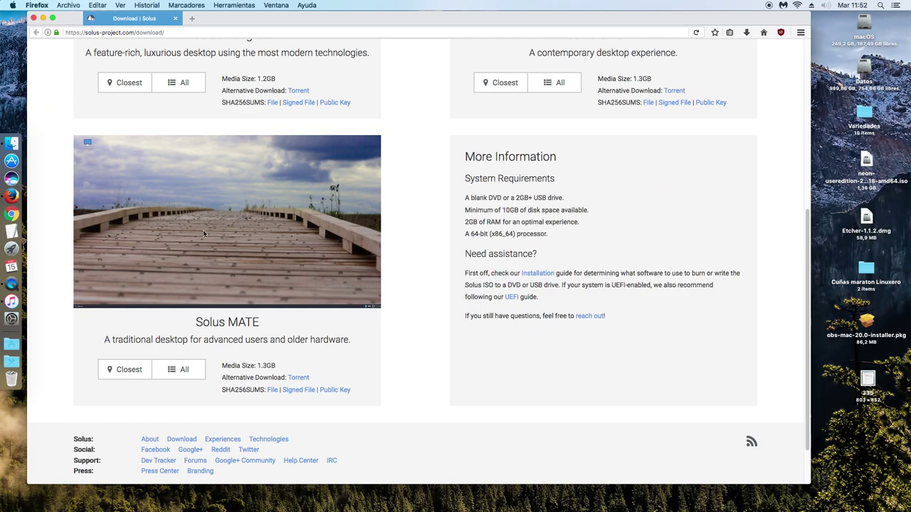
pyautogui.scroll(8, 203, 230)
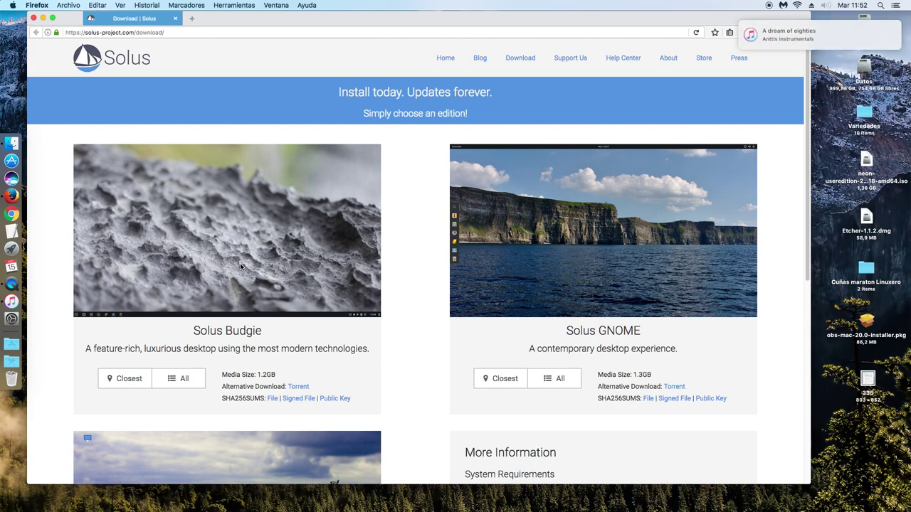
pyautogui.scroll(-10, 240, 266)
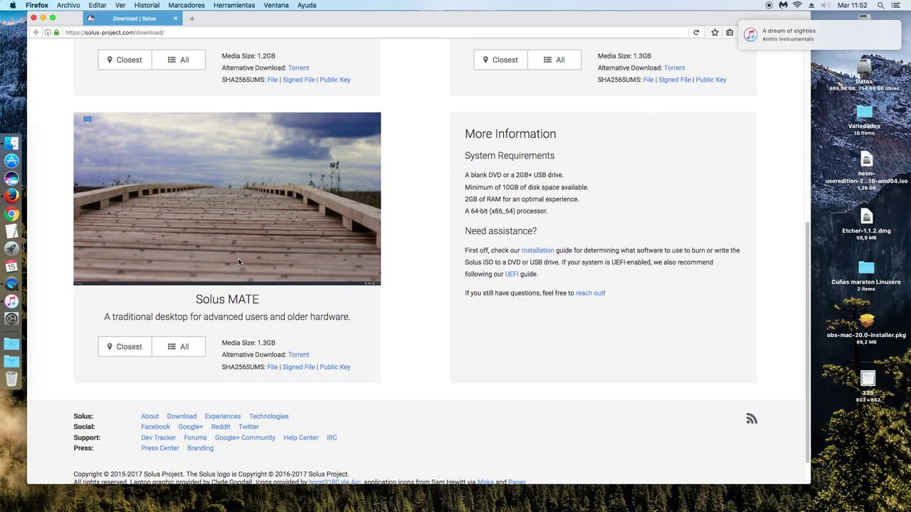
pyautogui.scroll(10, 239, 262)
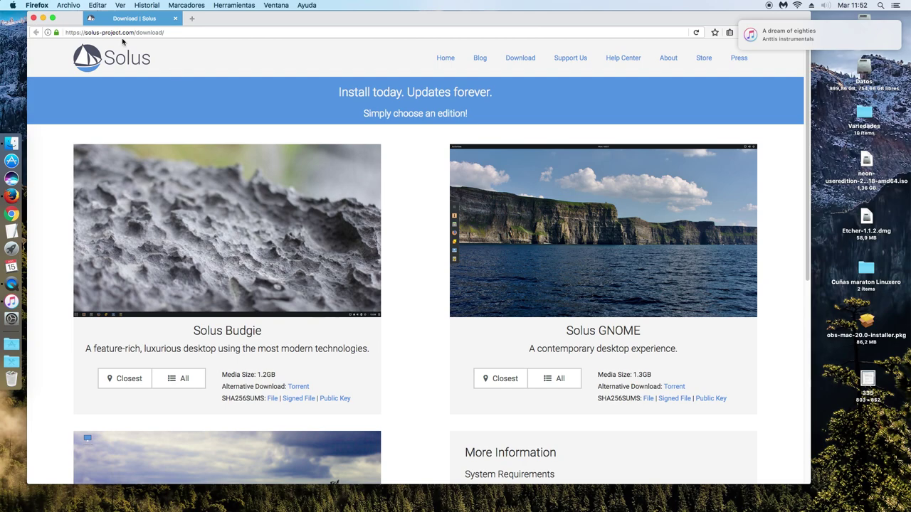
pyautogui.click(46, 5)
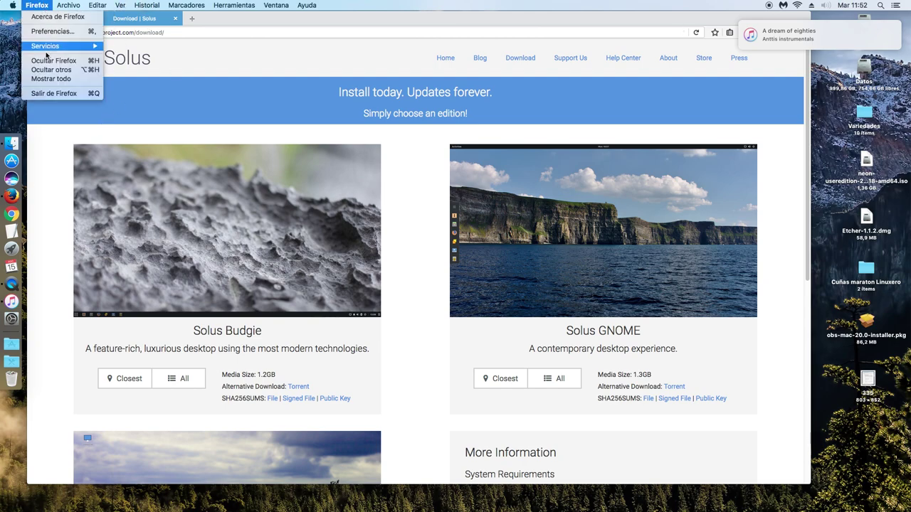
# Quit Firefox and check Solus-3-Budgie.iso in the home Isos folder in Finder
pyautogui.click(50, 92)
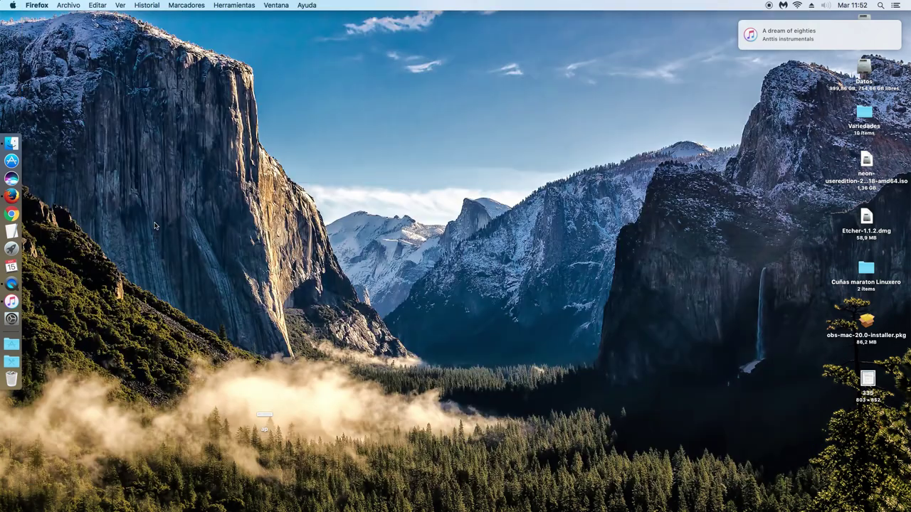
pyautogui.click(21, 144)
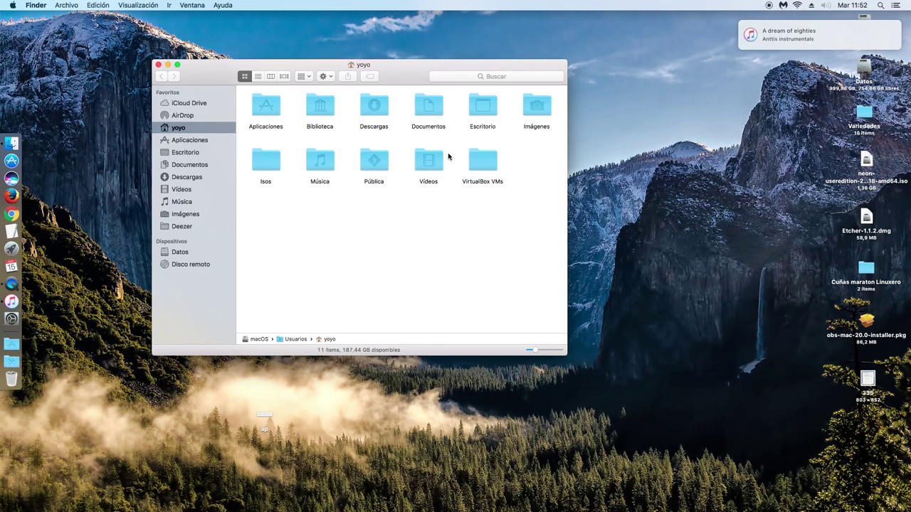
pyautogui.doubleClick(265, 160)
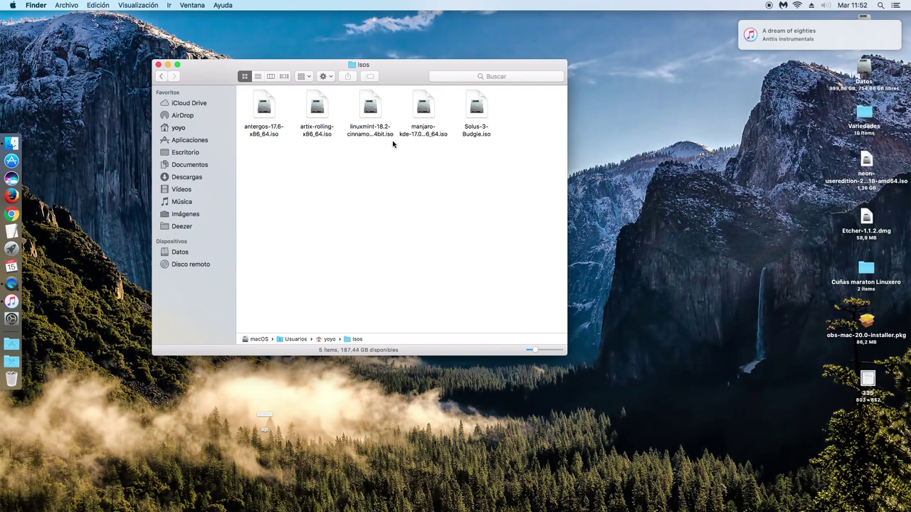
pyautogui.click(478, 133)
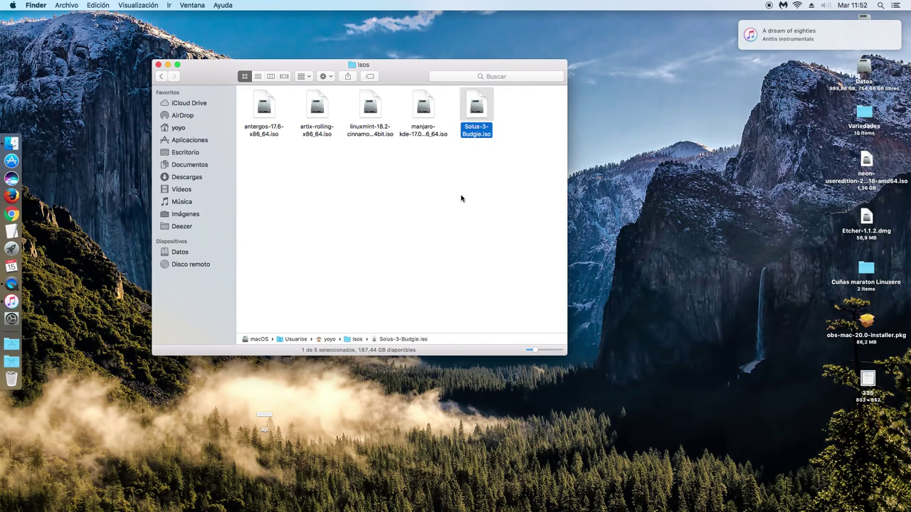
pyautogui.click(159, 65)
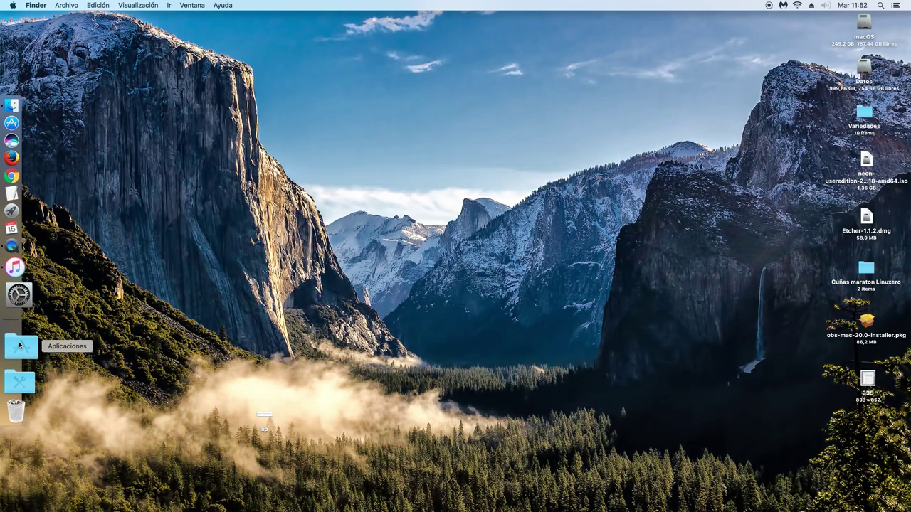
# Launch VirtualBox from the Aplicaciones stack
pyautogui.click(19, 344)
pyautogui.scroll(-5, 292, 352)
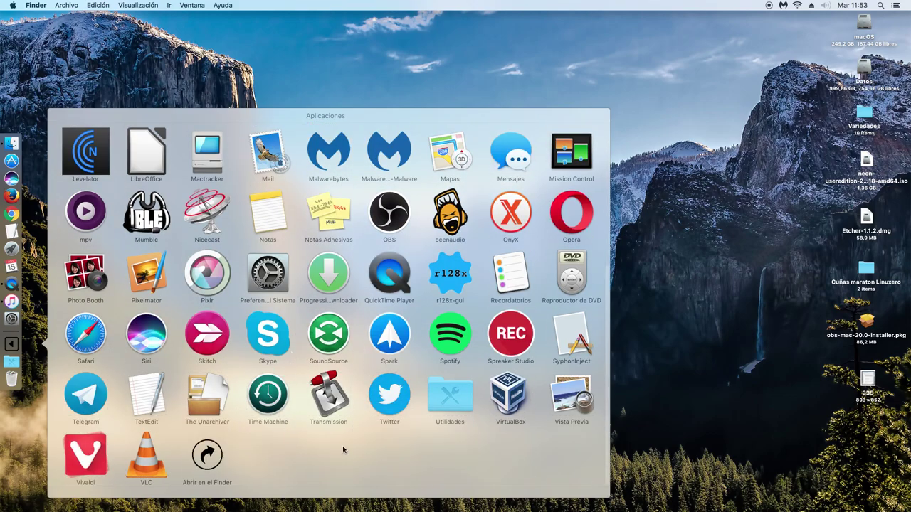
pyautogui.click(512, 393)
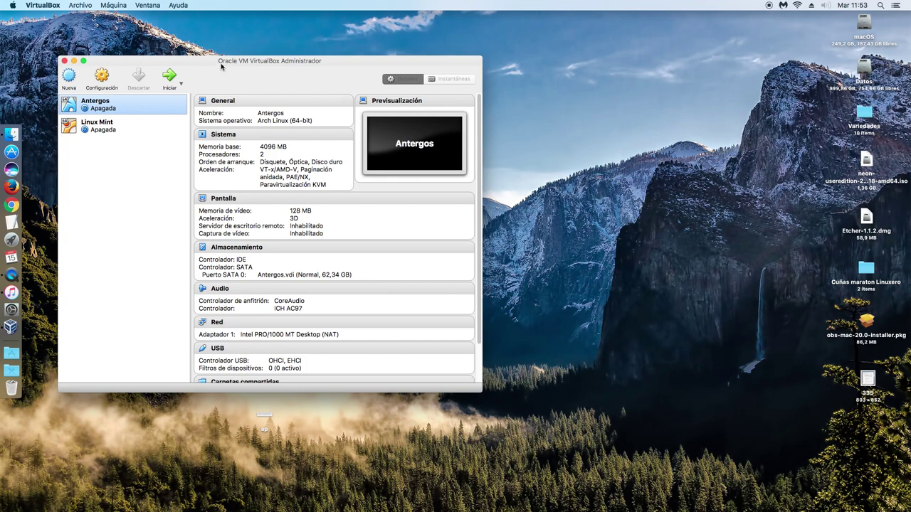
# Start a new VM named Solus with type Linux and version Other Linux (64-bit)
pyautogui.moveTo(221, 66); pyautogui.dragTo(287, 67)
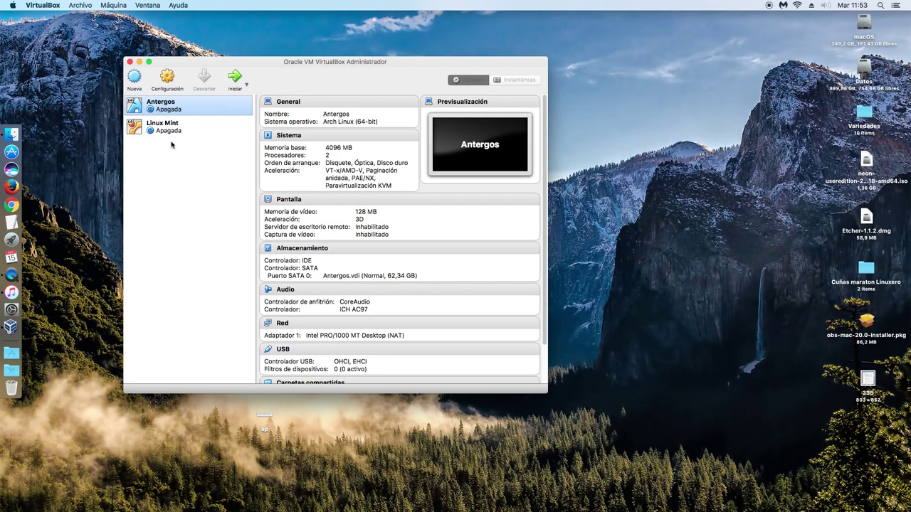
pyautogui.click(134, 77)
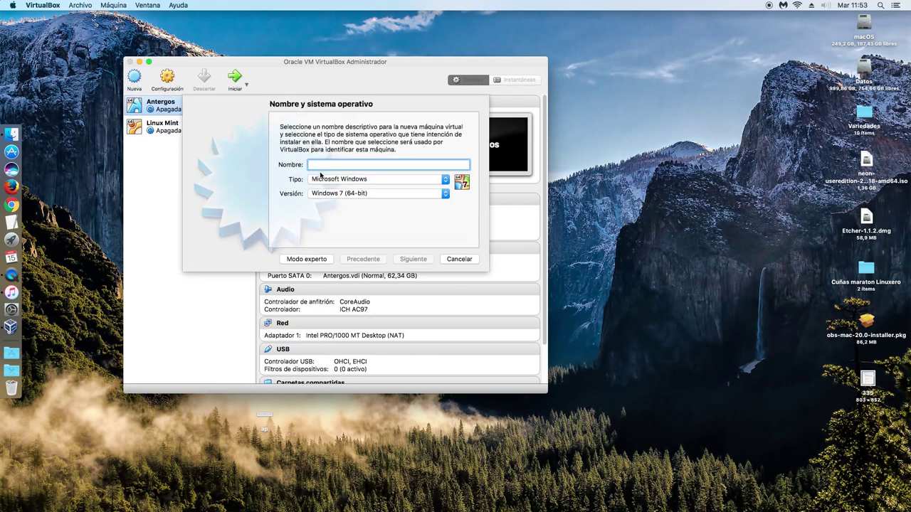
pyautogui.write('Solus')
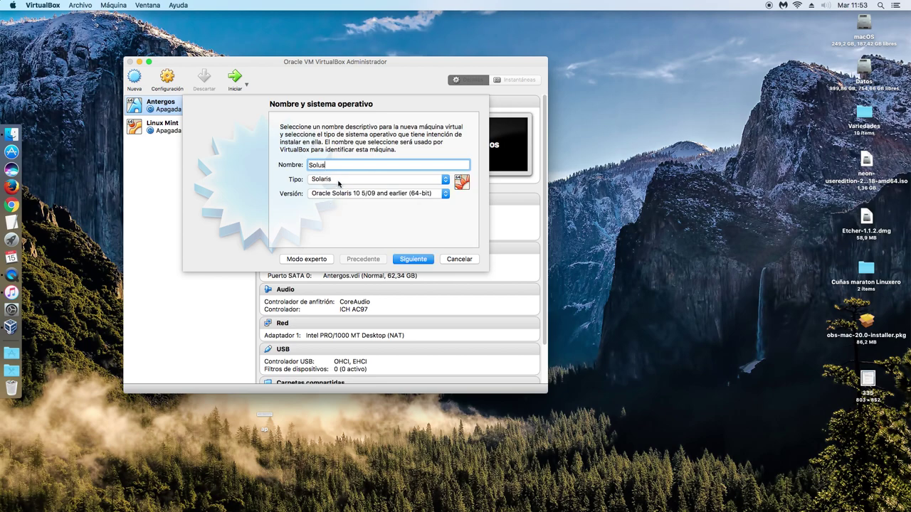
pyautogui.click(339, 180)
pyautogui.press('Up')
pyautogui.press('Up')
pyautogui.press('Up')
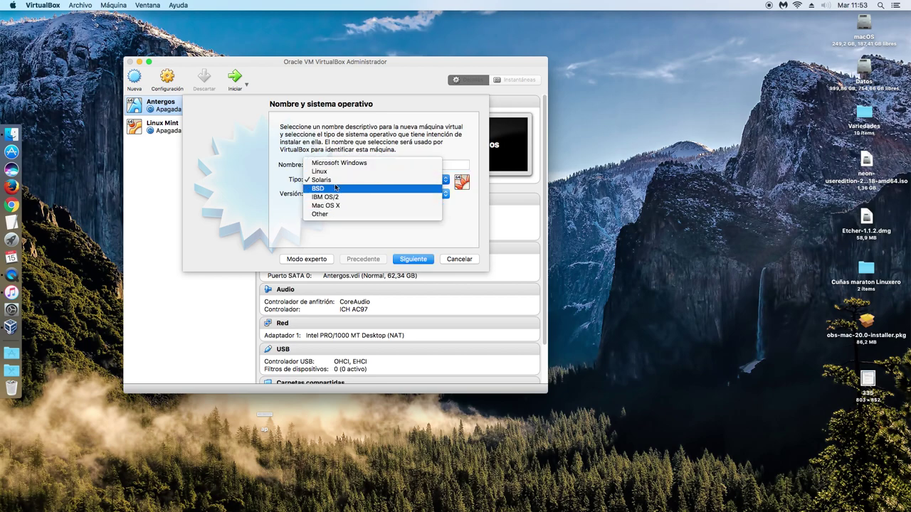
pyautogui.press('Return')
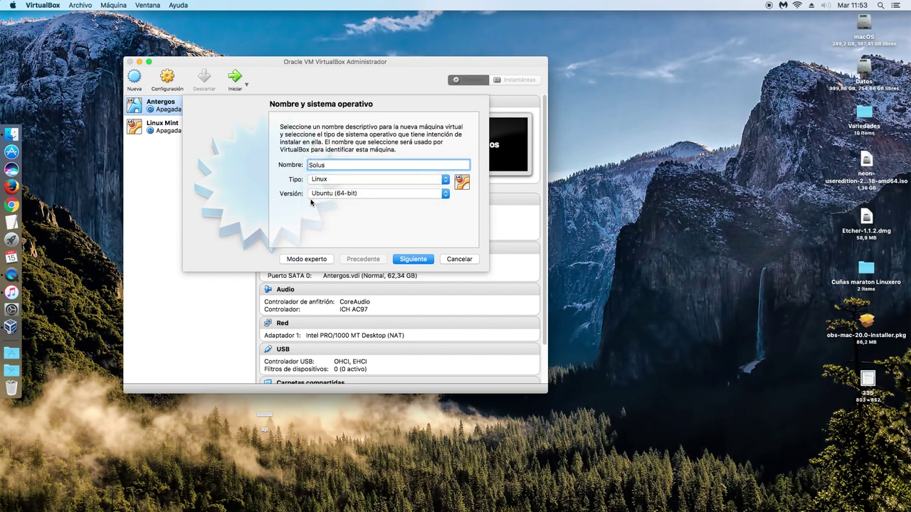
pyautogui.click(325, 197)
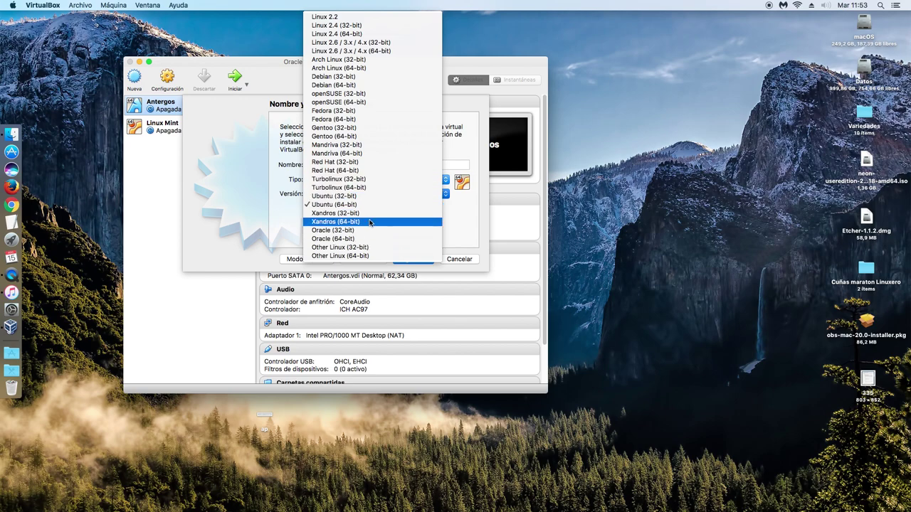
pyautogui.click(352, 256)
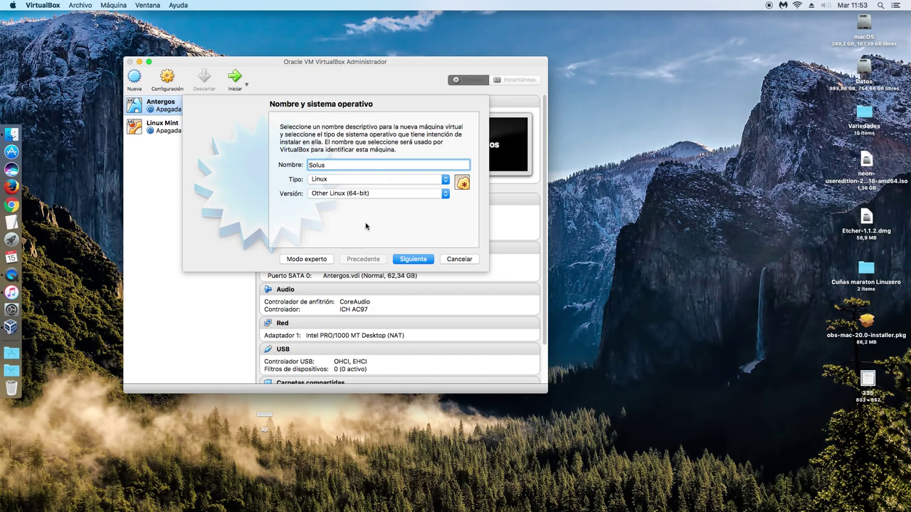
# Give it 4096 MB RAM and a dynamically allocated 45,17 GB VDI disk, then open its settings
pyautogui.click(412, 259)
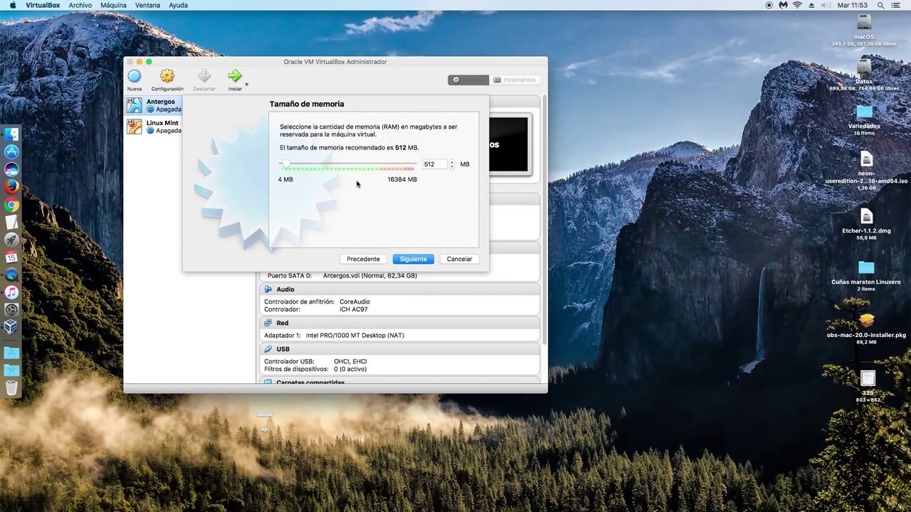
pyautogui.moveTo(286, 164); pyautogui.dragTo(316, 168)
pyautogui.click(421, 263)
pyautogui.click(420, 260)
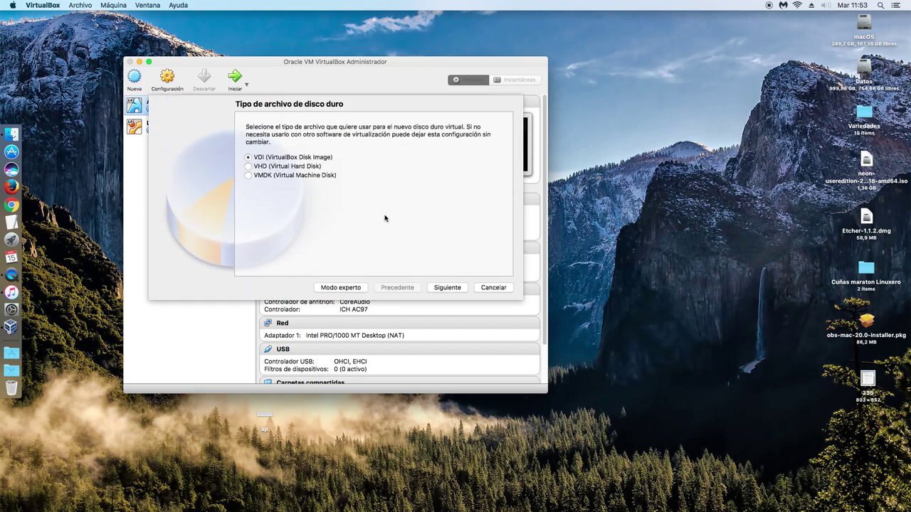
pyautogui.click(445, 288)
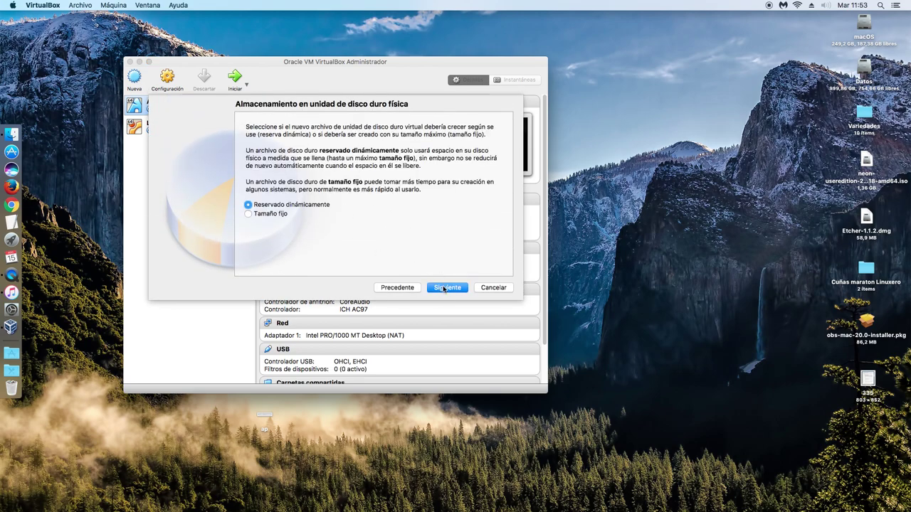
pyautogui.click(443, 288)
pyautogui.moveTo(365, 193); pyautogui.dragTo(390, 196)
pyautogui.click(452, 288)
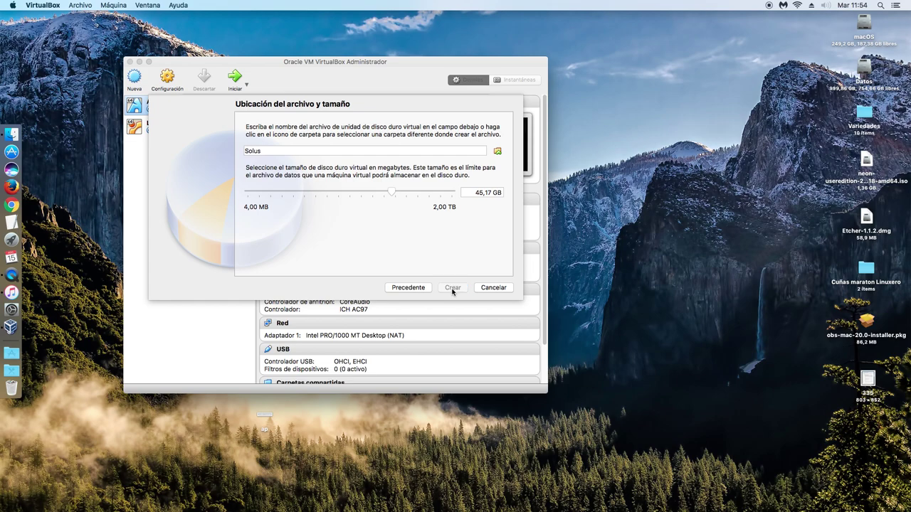
pyautogui.click(289, 105)
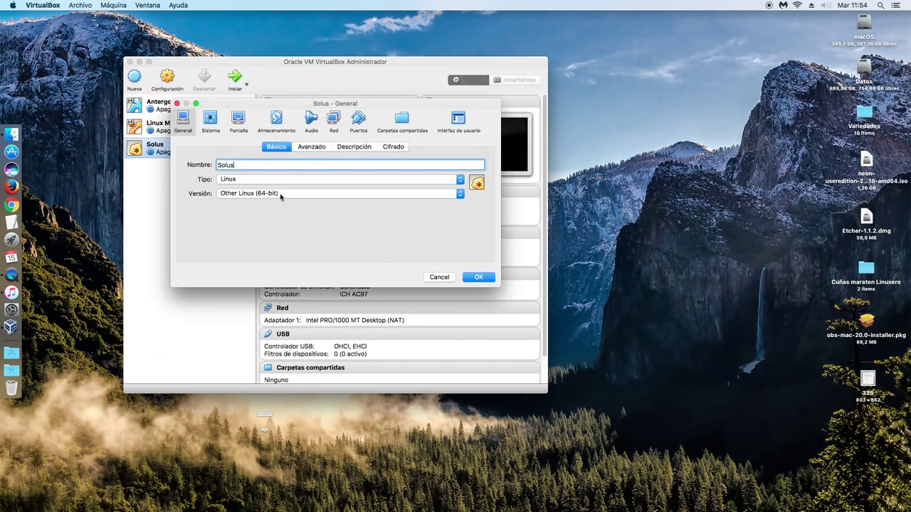
# Set shared clipboard and drag-and-drop to Invitado a anfitrión (guest to host)
pyautogui.click(309, 149)
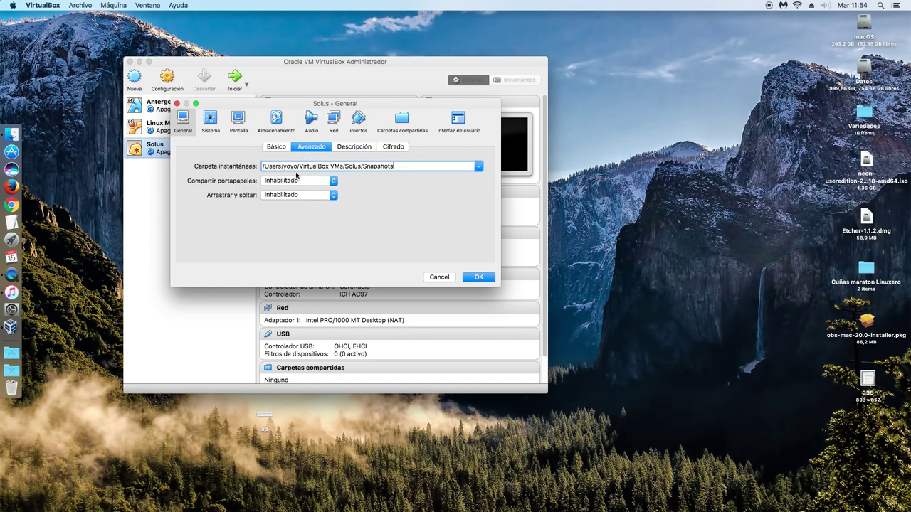
pyautogui.click(298, 181)
pyautogui.click(293, 198)
pyautogui.click(298, 195)
pyautogui.click(305, 211)
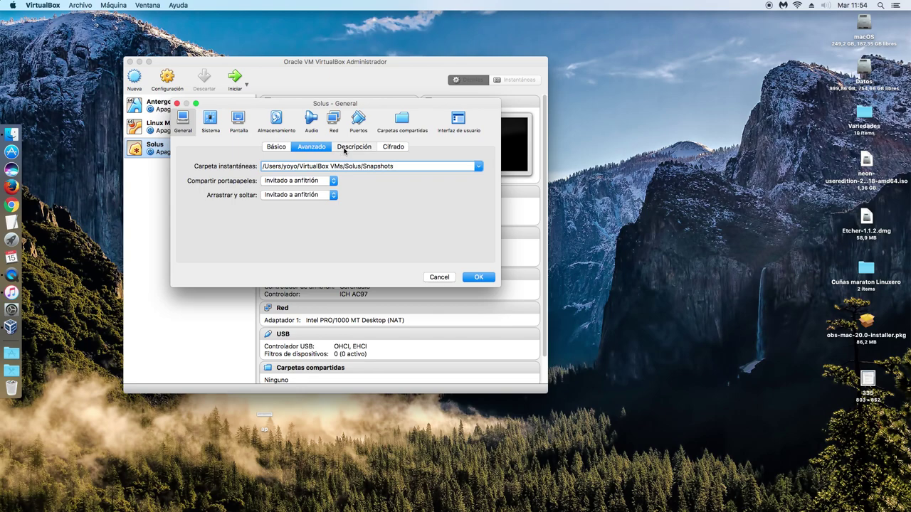
pyautogui.click(355, 147)
pyautogui.click(390, 147)
# Give the VM 2 processors in the System settings
pyautogui.click(220, 128)
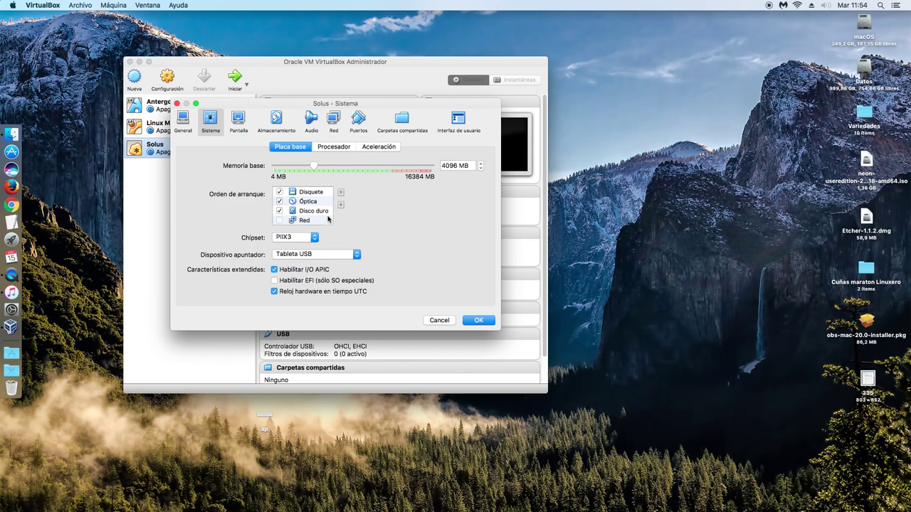
pyautogui.click(338, 147)
pyautogui.click(480, 163)
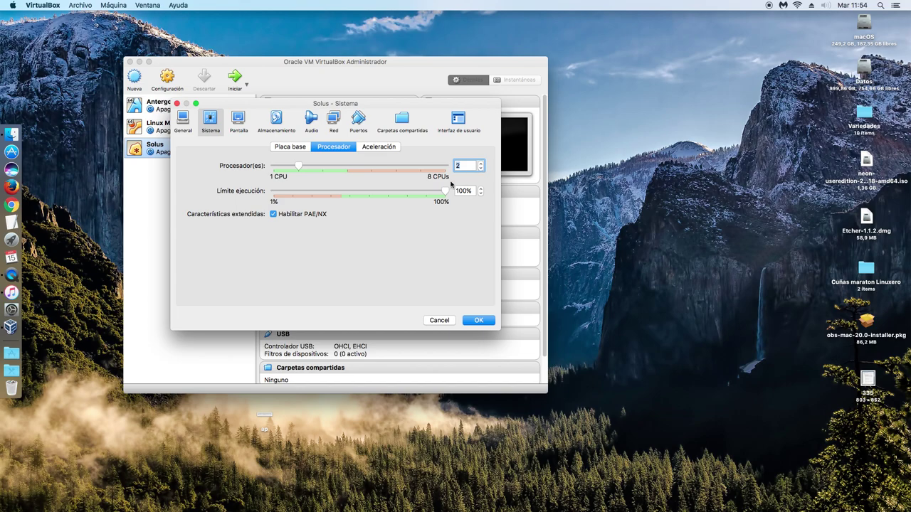
pyautogui.click(375, 148)
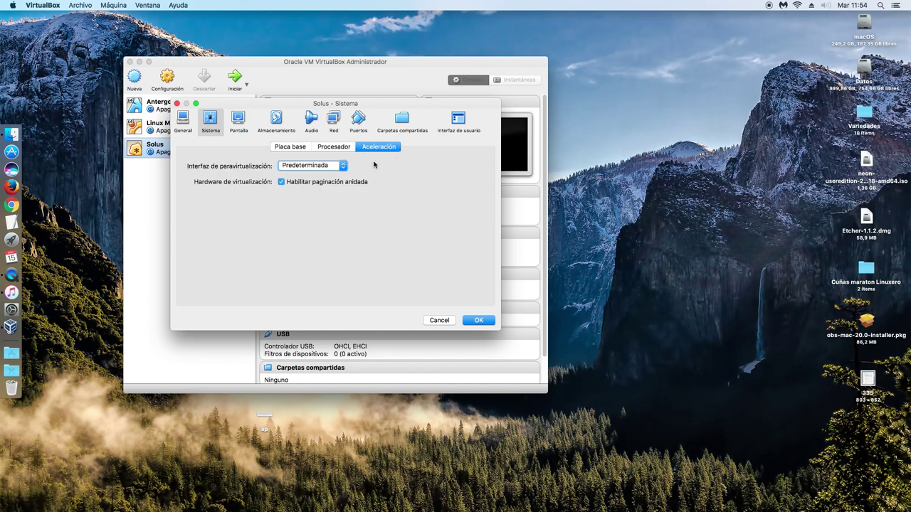
# Raise video memory to 128 MB and save the VM settings
pyautogui.click(239, 120)
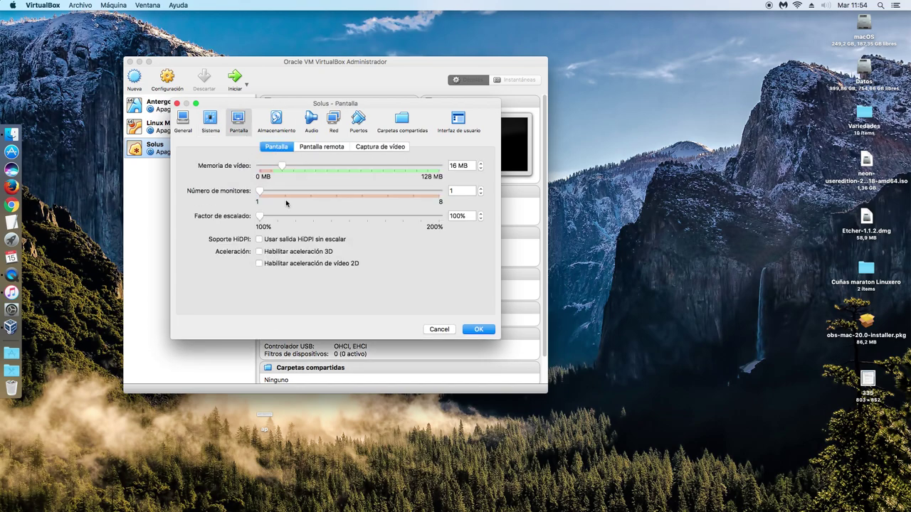
pyautogui.moveTo(288, 168); pyautogui.dragTo(439, 167)
pyautogui.click(319, 150)
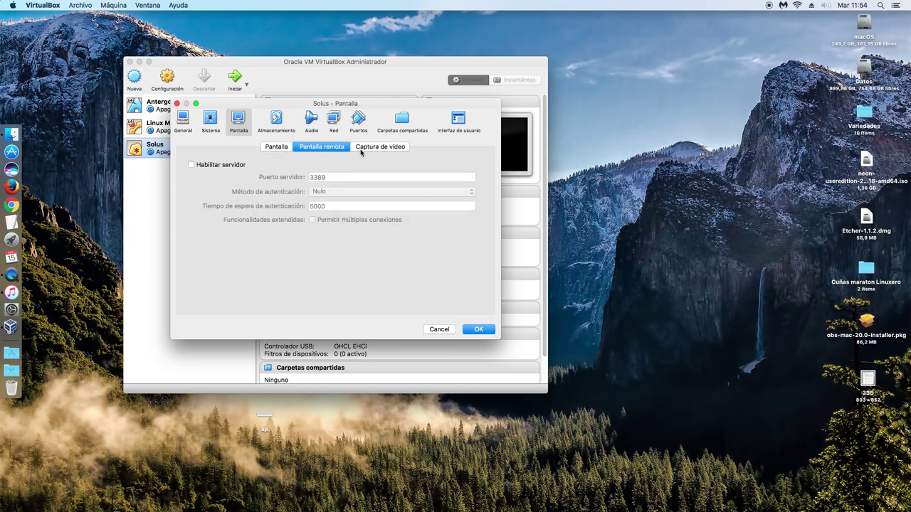
pyautogui.click(395, 147)
pyautogui.click(276, 121)
pyautogui.click(478, 346)
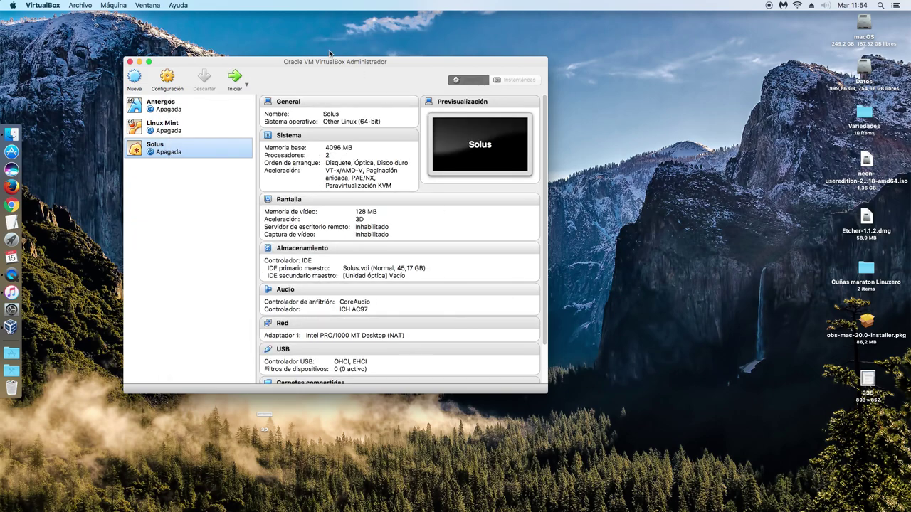
# Resize the manager, start the Solus VM, and minimize the VirtualBox Manager
pyautogui.moveTo(498, 379); pyautogui.dragTo(538, 306)
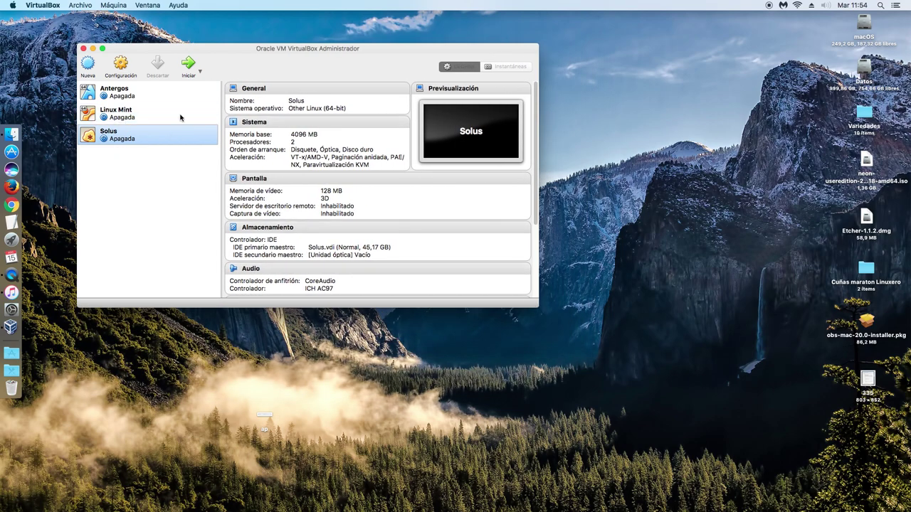
pyautogui.click(188, 64)
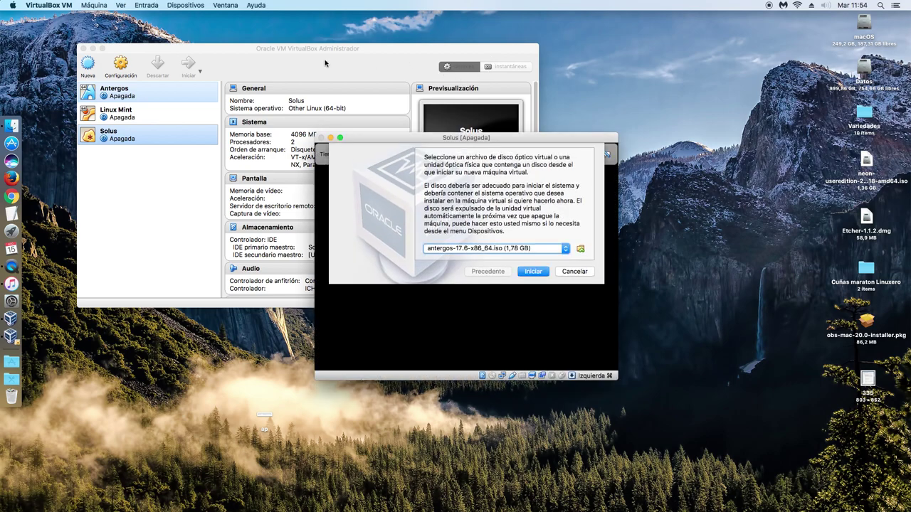
pyautogui.click(242, 55)
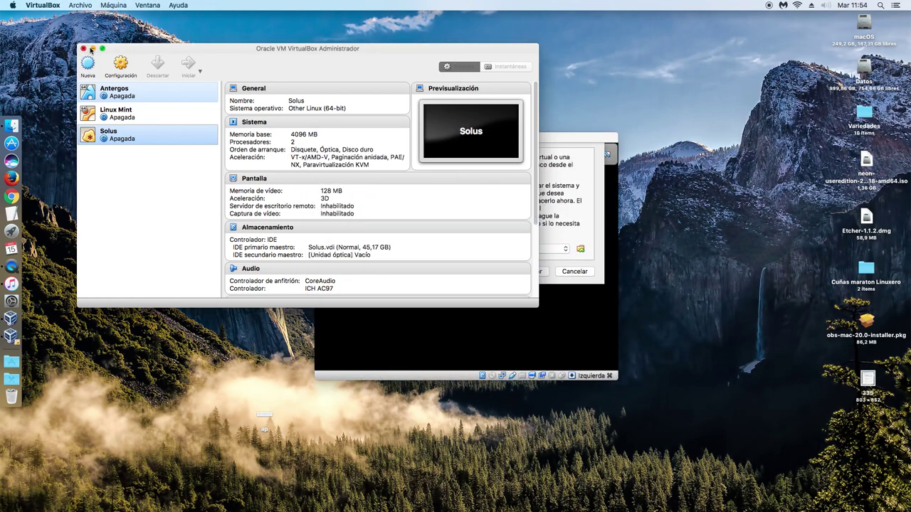
pyautogui.click(93, 48)
# Select Solus-3-Budgie.iso as the startup disk and boot the VM from it
pyautogui.click(456, 142)
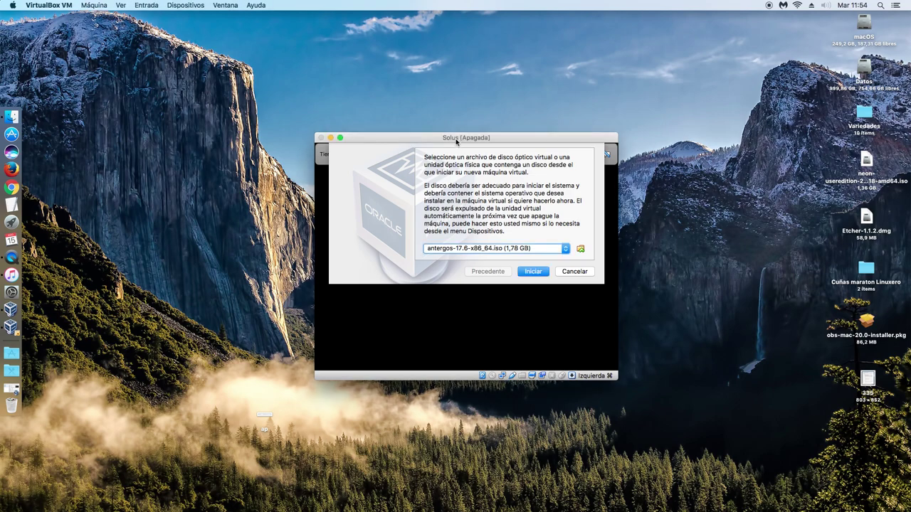
pyautogui.click(581, 249)
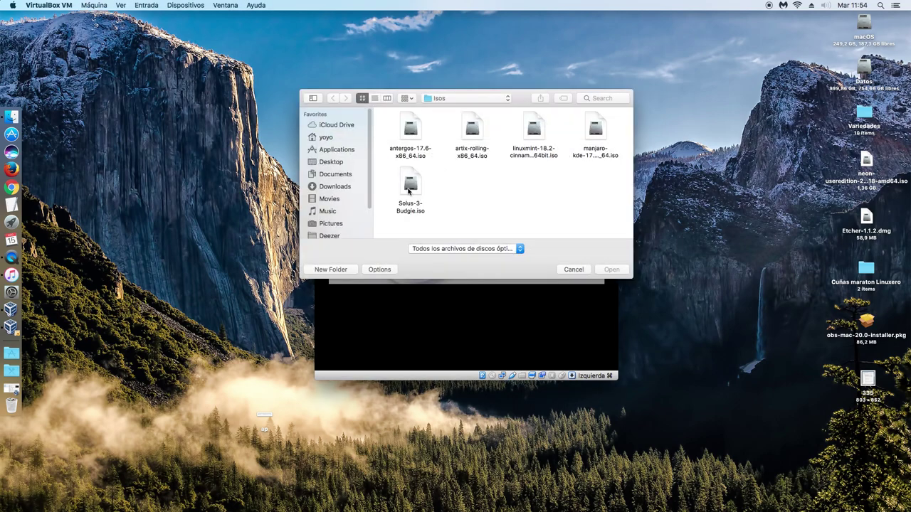
pyautogui.click(410, 187)
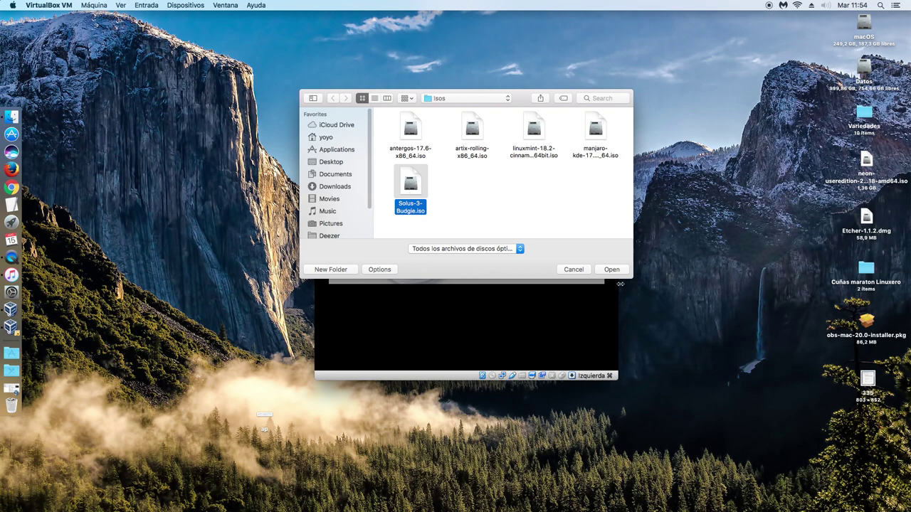
pyautogui.click(612, 270)
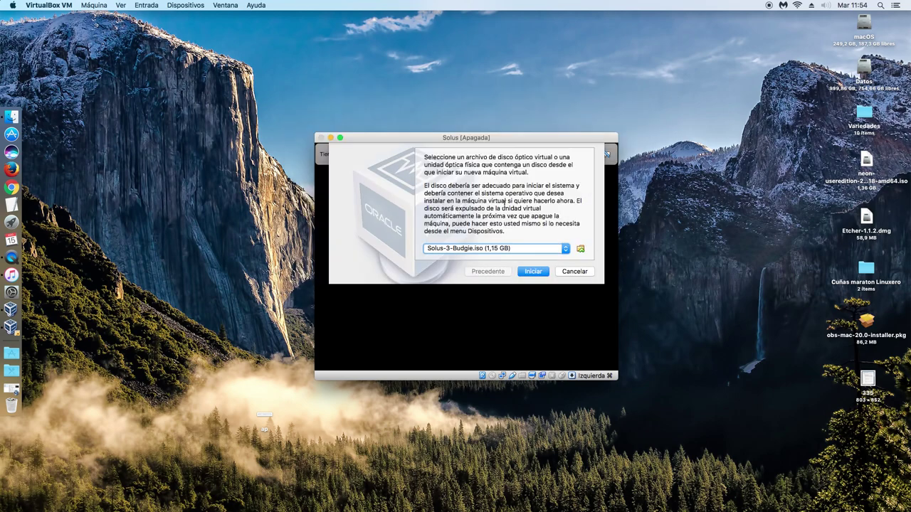
pyautogui.click(532, 273)
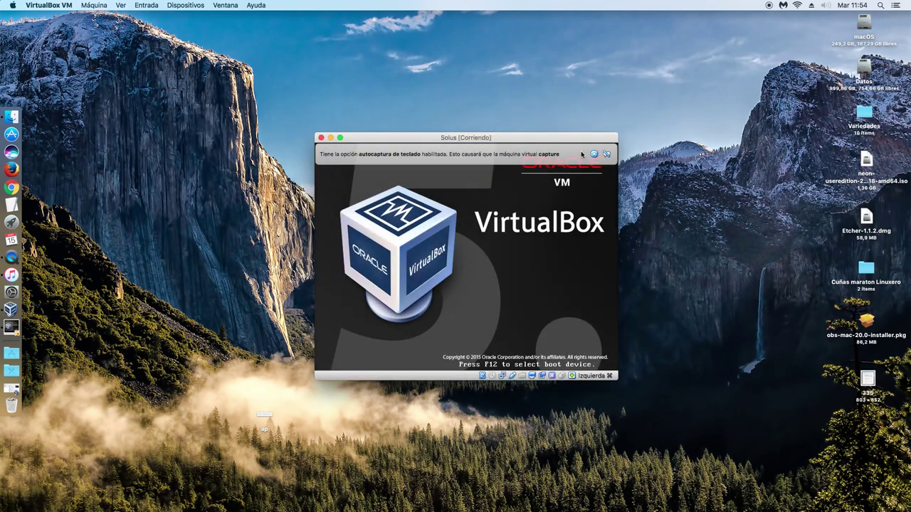
# Dismiss the capture notice, switch the VM to full-screen mode and let Solus boot to its live desktop
pyautogui.click(595, 154)
pyautogui.moveTo(464, 140); pyautogui.dragTo(259, 57)
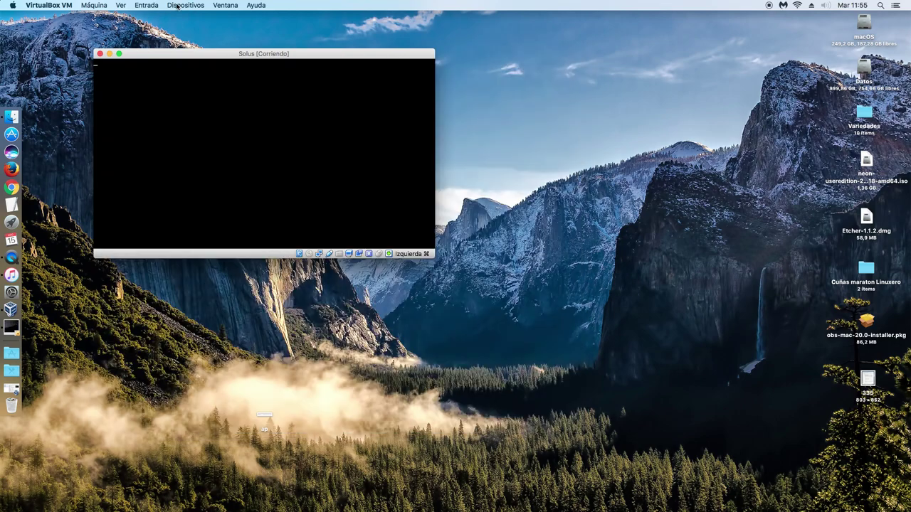
pyautogui.click(118, 6)
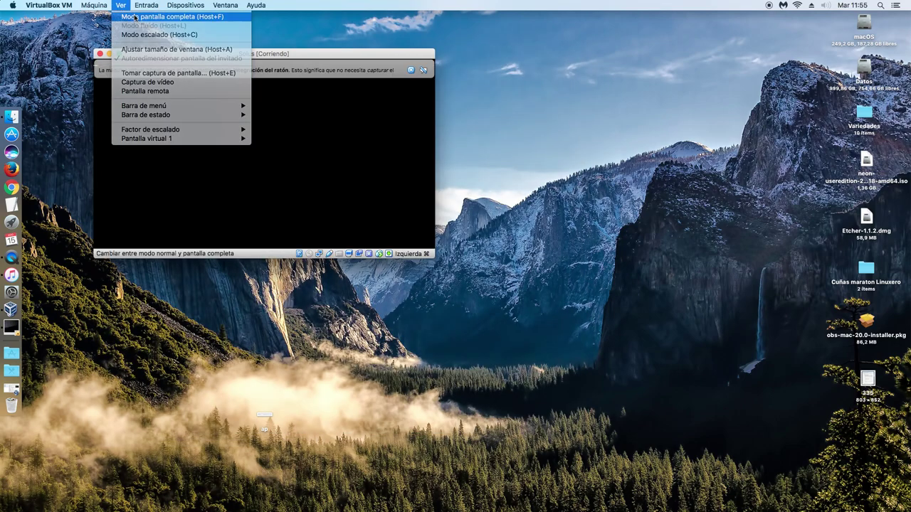
pyautogui.click(142, 15)
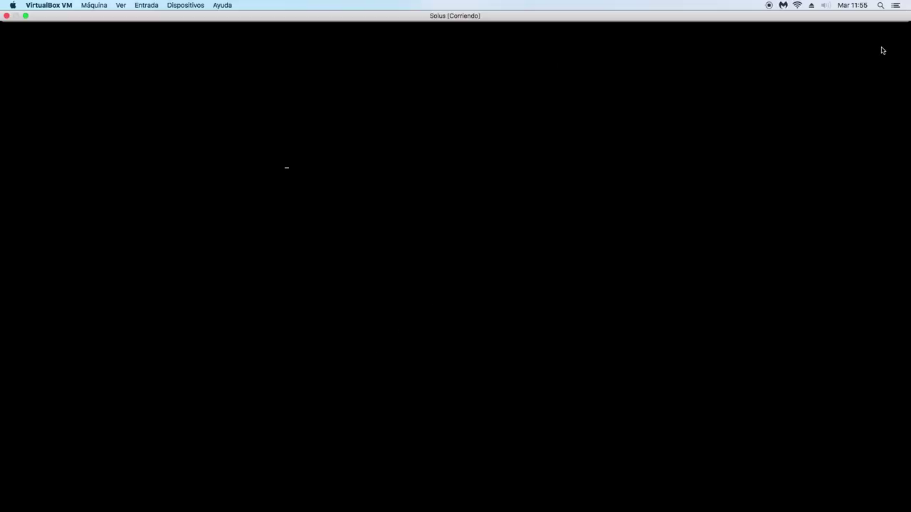
pyautogui.hotkey('ctrl', 'Up')
pyautogui.hotkey('ctrl', 'Up')
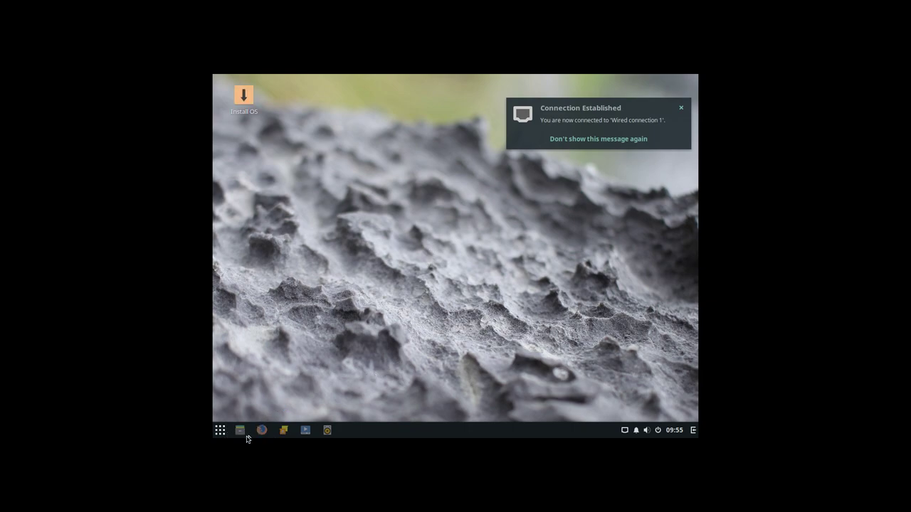
# Run Install OS and choose Spanish (Spain), automatic location, Spanish keyboard and Madrid timezone
pyautogui.click(244, 98)
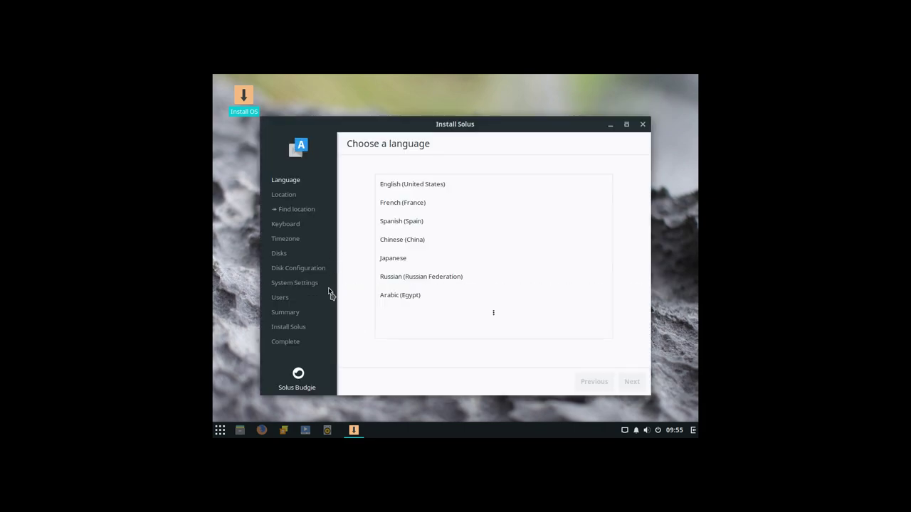
pyautogui.click(417, 223)
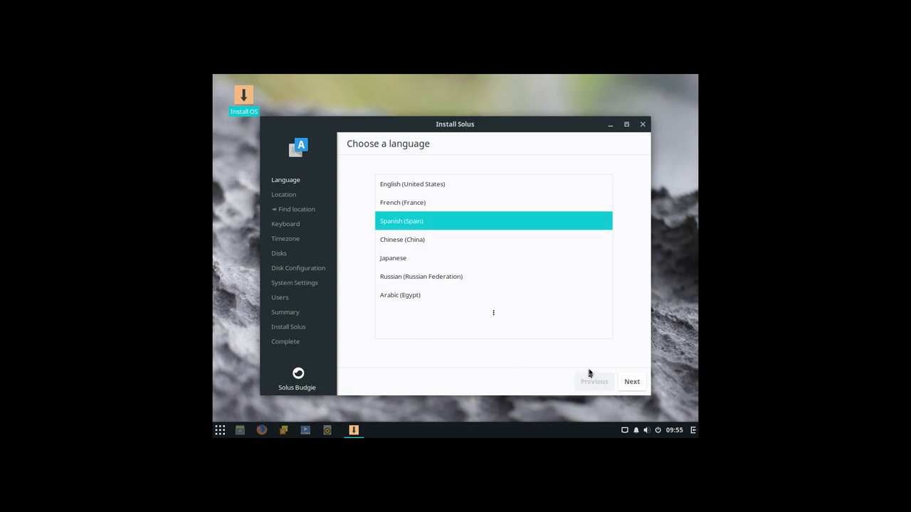
pyautogui.click(631, 382)
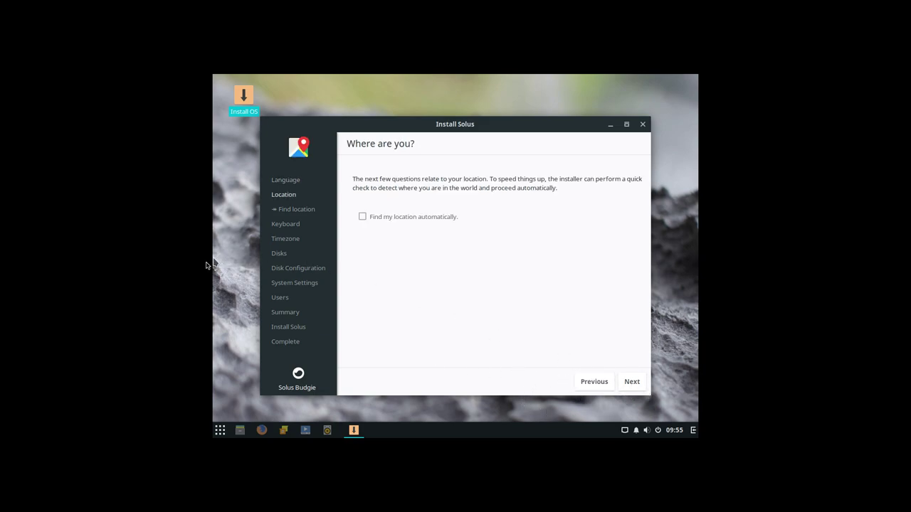
pyautogui.click(415, 218)
pyautogui.click(631, 383)
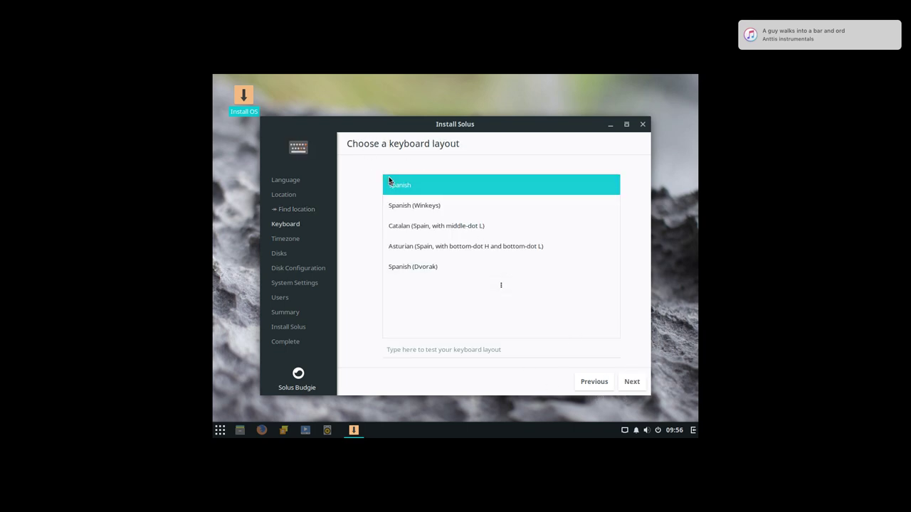
pyautogui.click(630, 382)
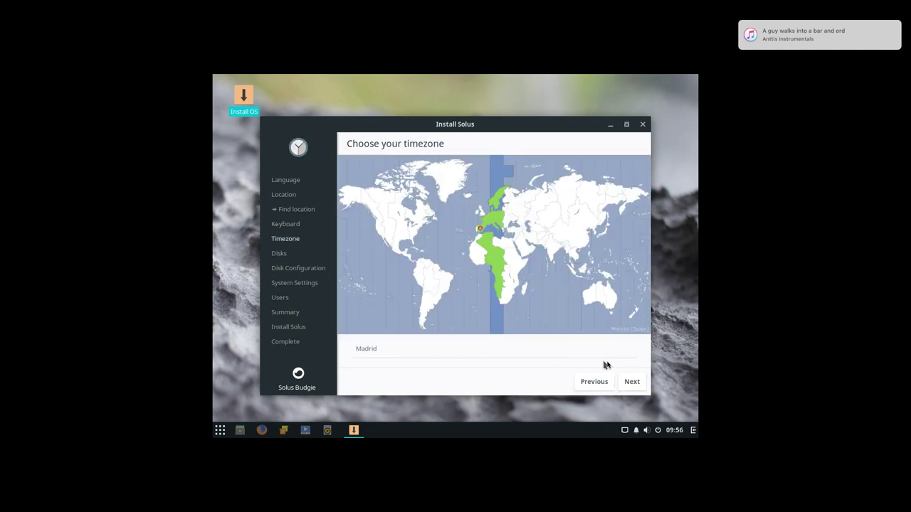
pyautogui.click(632, 383)
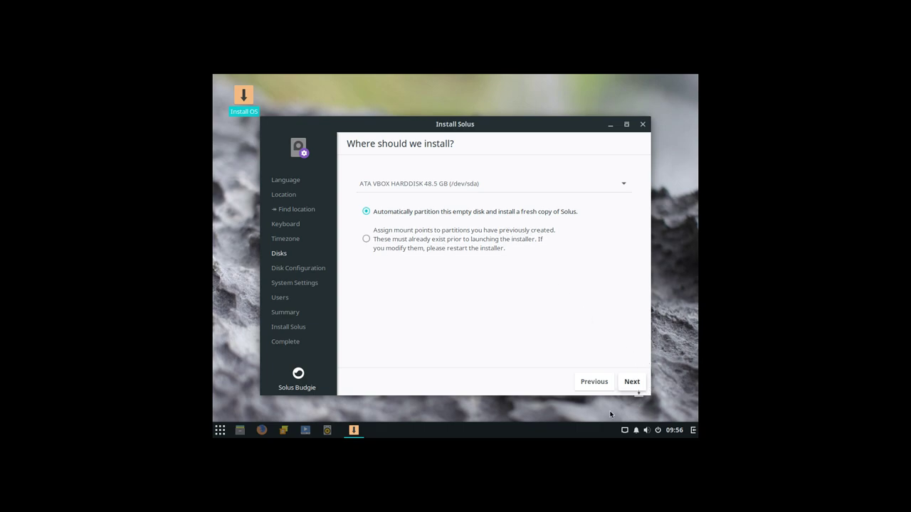
# Accept automatic partitioning of the 48.5 GB disk and continue without LVM or encryption
pyautogui.click(639, 384)
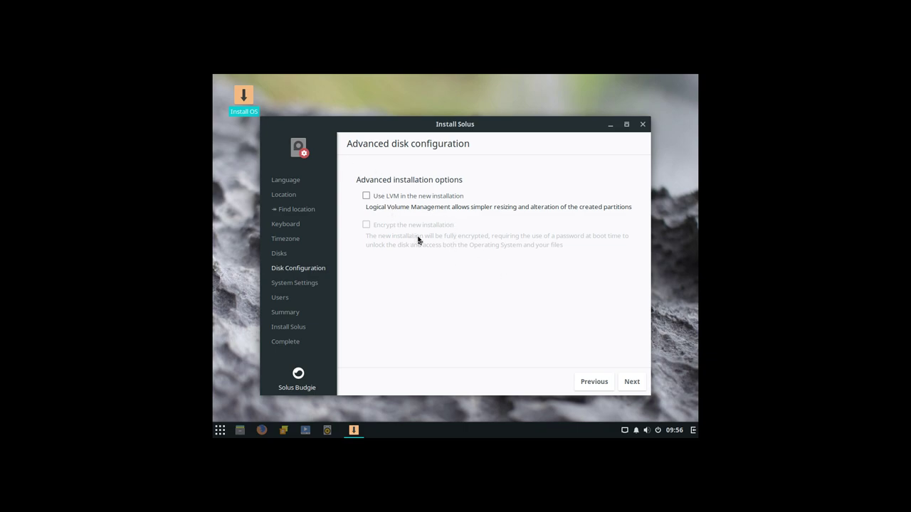
pyautogui.click(632, 383)
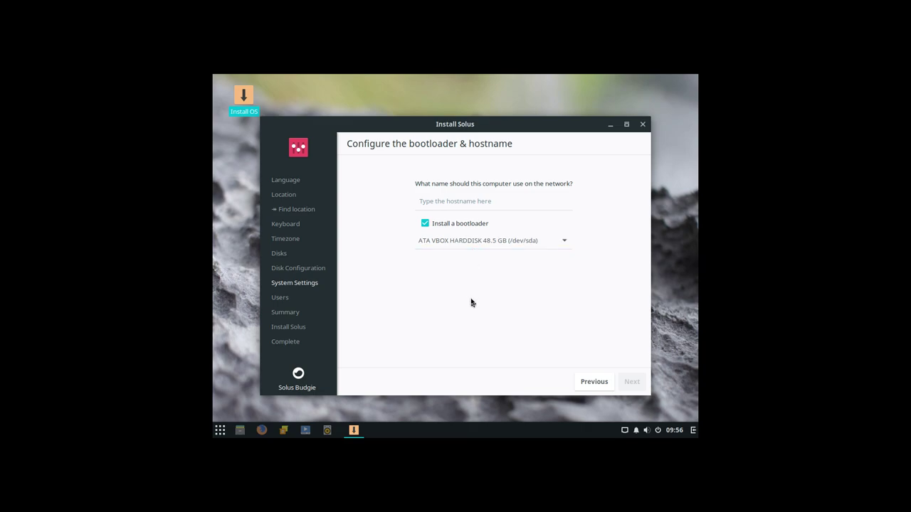
# Set the hostname to solus-vbox, keep the bootloader on /dev/sda, and continue to the user page
pyautogui.click(469, 203)
pyautogui.write('solus-vbox')
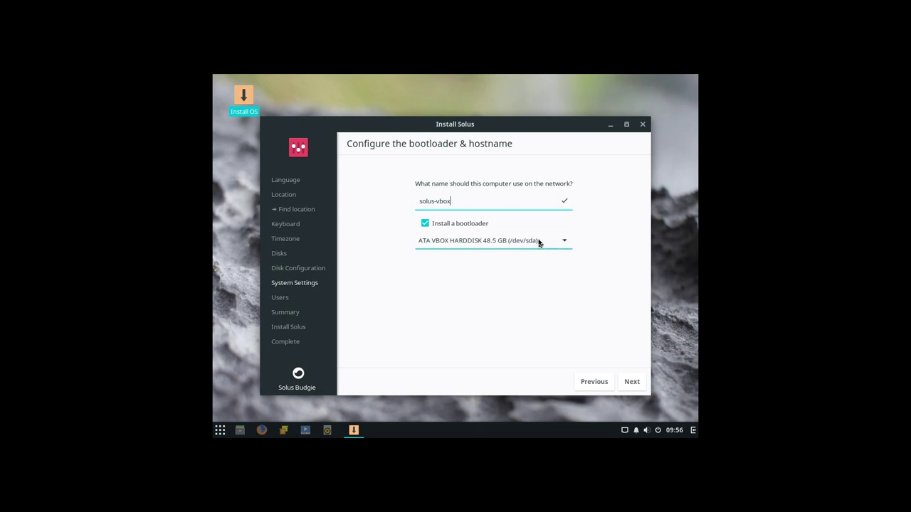
pyautogui.click(632, 382)
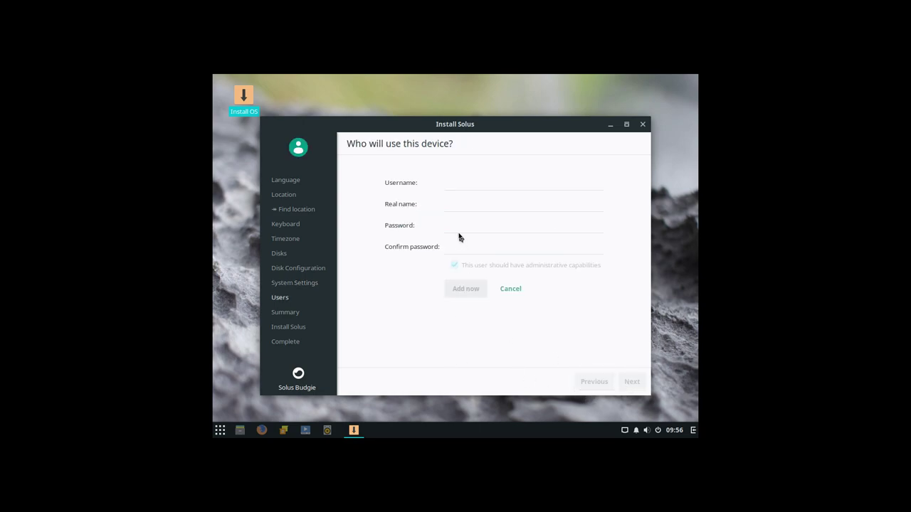
# Enter the new account's username and real name in the Solus installer's user form
pyautogui.click(449, 185)
pyautogui.write('yoyo')
pyautogui.click(454, 207)
pyautogui.write('yoy')
pyautogui.press('BackSpace')
pyautogui.press('BackSpace')
pyautogui.press('BackSpace')
pyautogui.write('Yoyo')
# Enter and confirm the login password, add the administrative user, and continue to the review summary
pyautogui.click(453, 229)
pyautogui.click(456, 251)
pyautogui.click(466, 291)
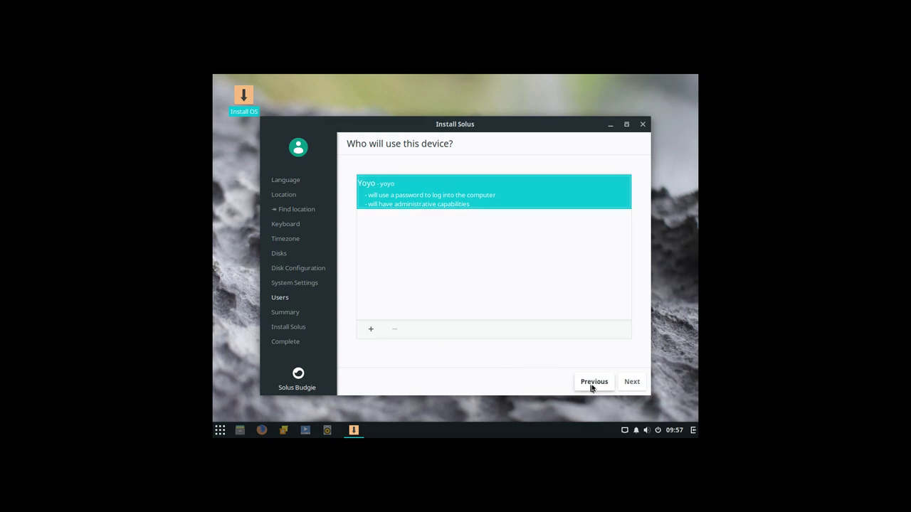
pyautogui.click(634, 383)
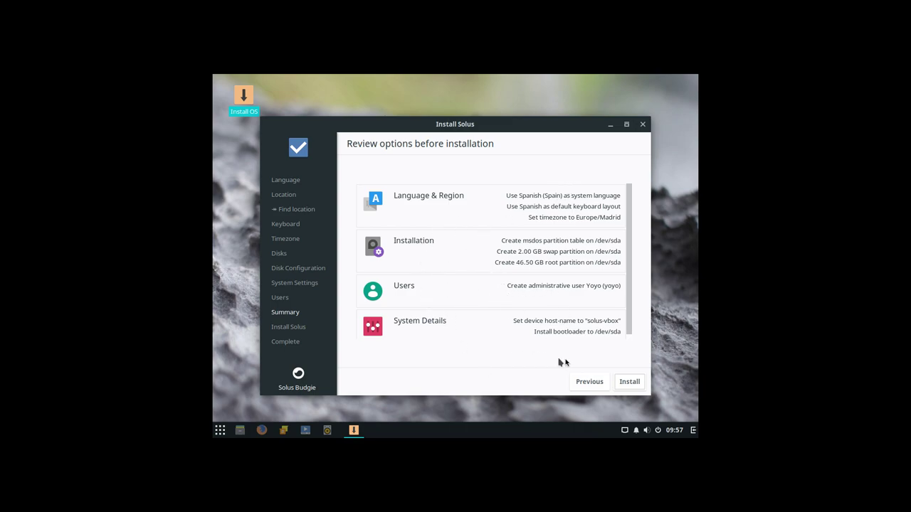
# Start installing Solus onto /dev/sda and accept the data-loss warning
pyautogui.click(632, 387)
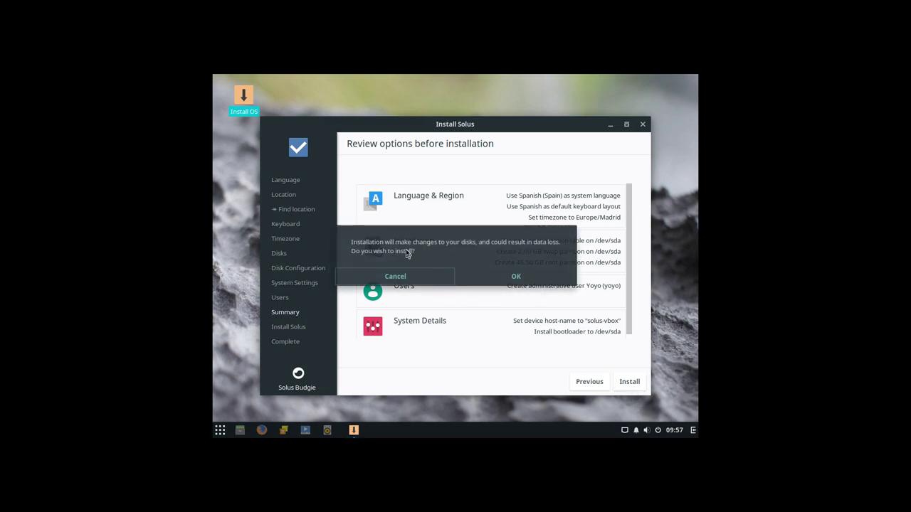
pyautogui.click(517, 277)
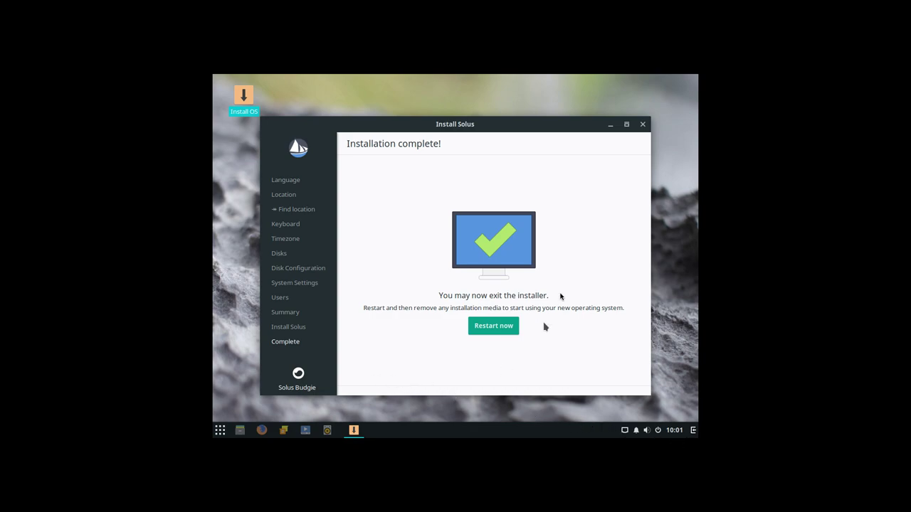
# Choose Restart now once installation finishes, then bring up the Budgie application menu
pyautogui.click(499, 335)
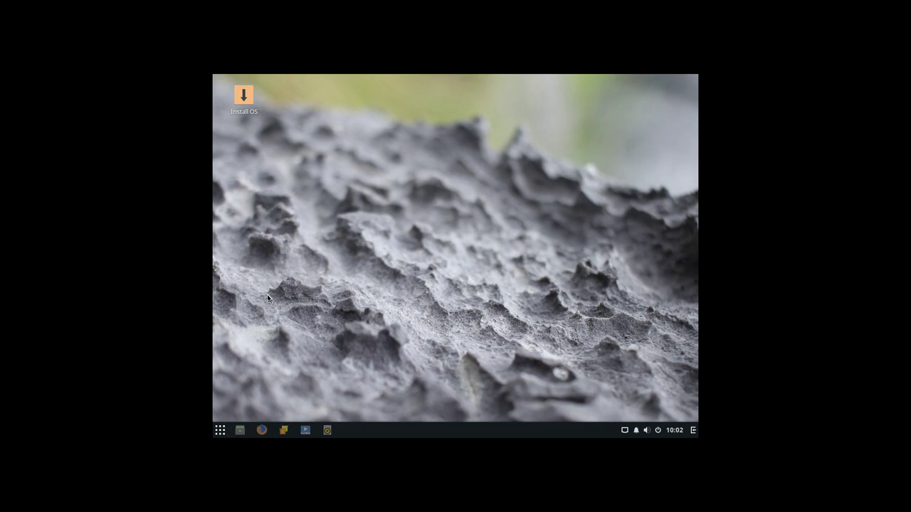
pyautogui.click(220, 431)
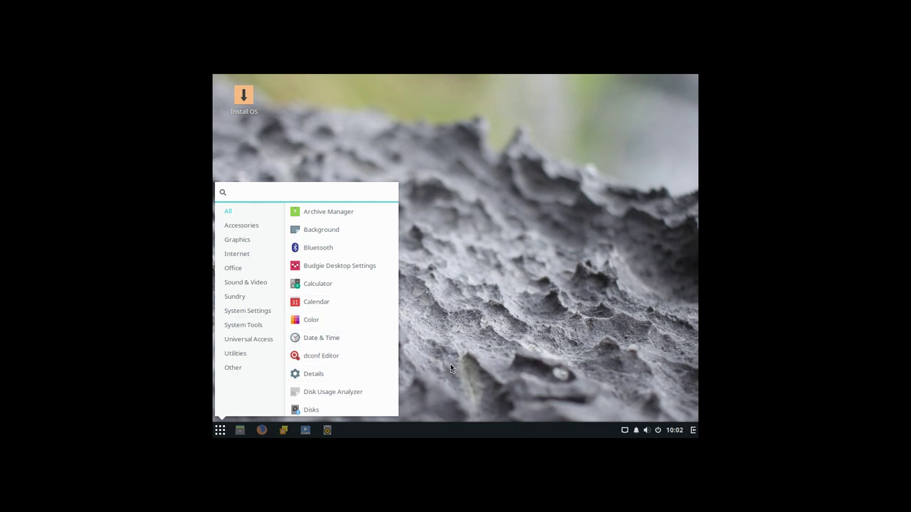
# Log out of the live Solus session using the Raven panel's power button
pyautogui.click(460, 338)
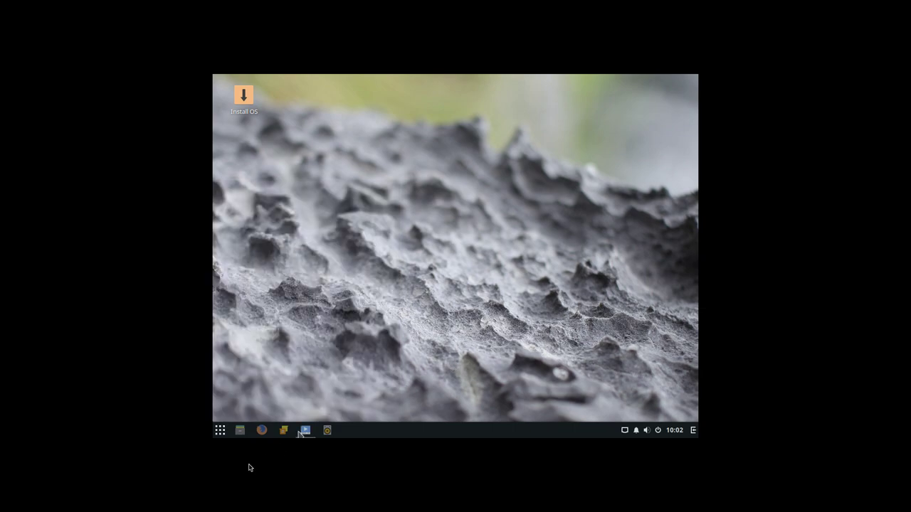
pyautogui.click(222, 433)
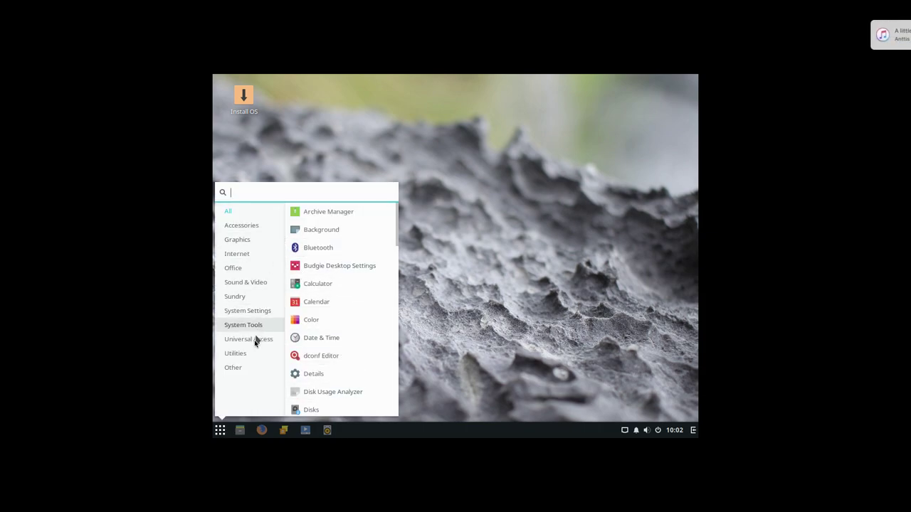
pyautogui.click(634, 359)
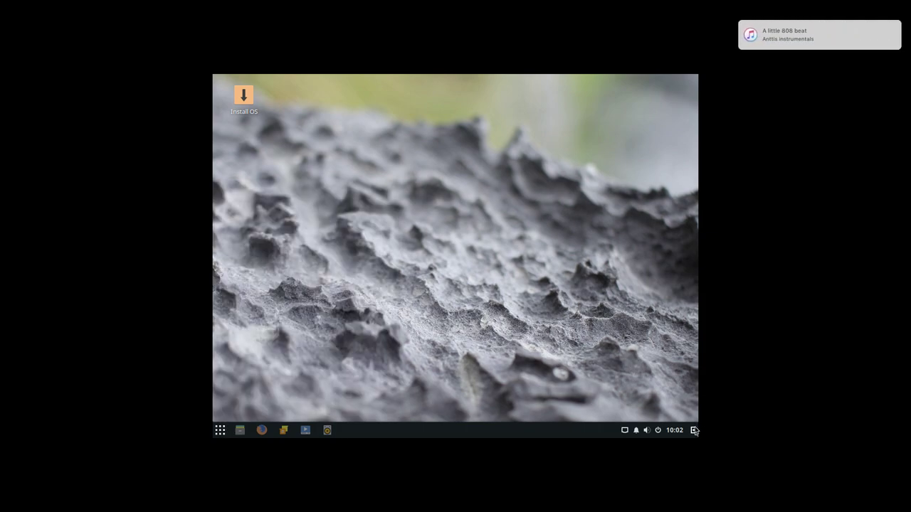
pyautogui.click(693, 430)
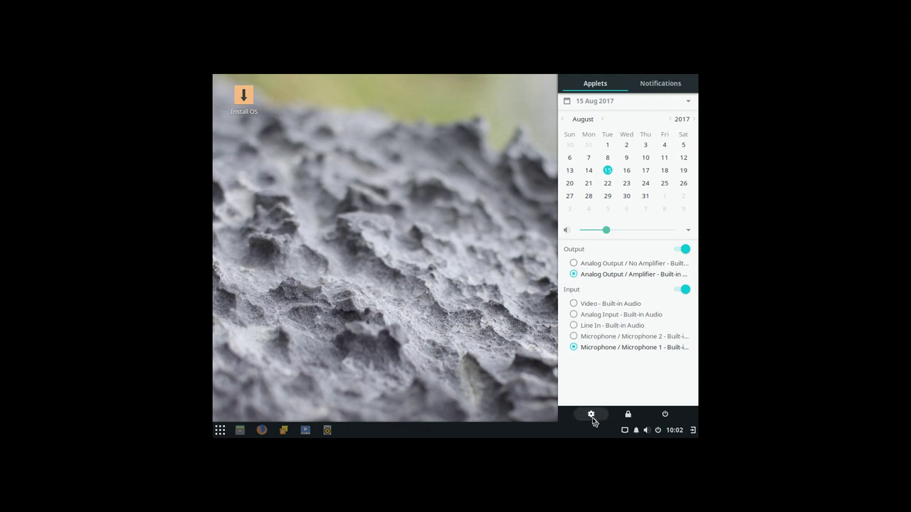
pyautogui.click(666, 415)
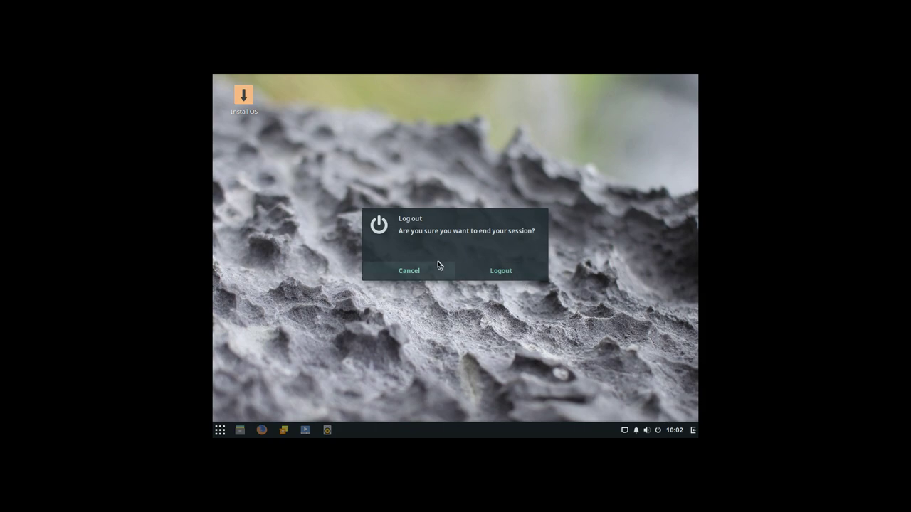
pyautogui.click(500, 273)
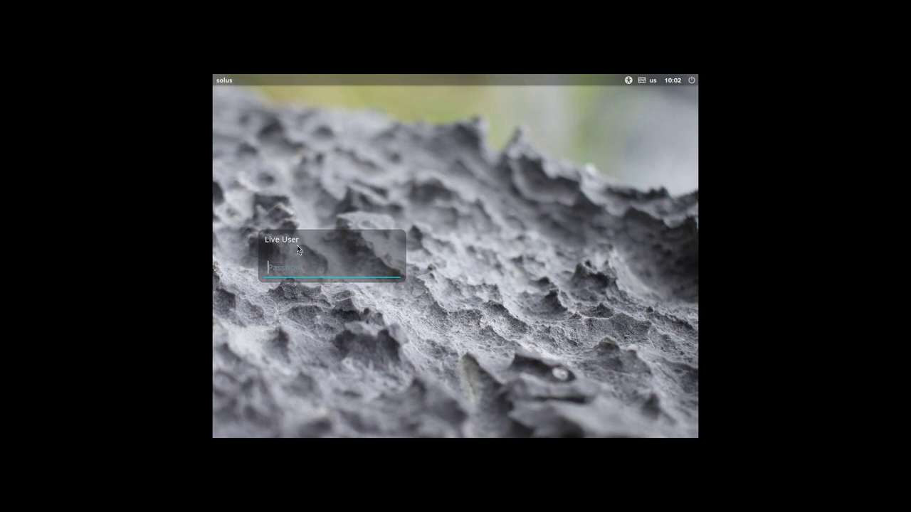
# Shut down the Solus VM from the login screen's power menu using Quit..
pyautogui.click(691, 81)
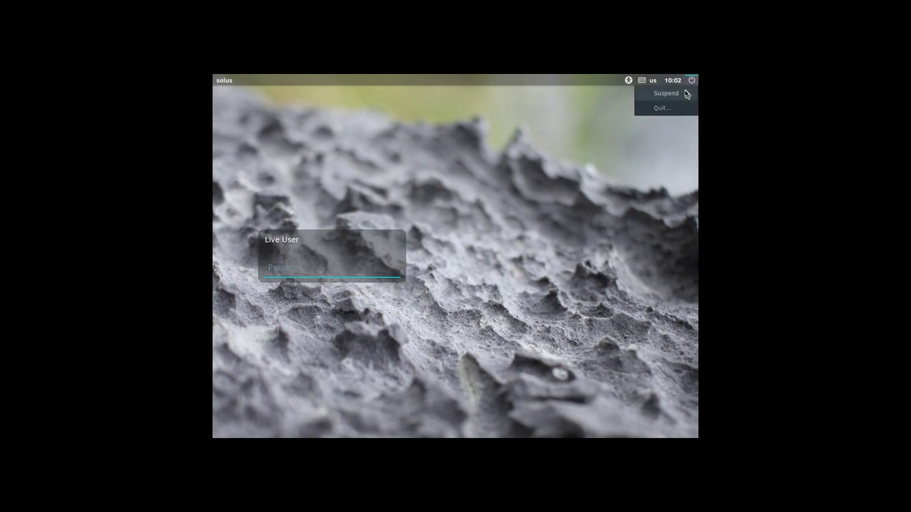
pyautogui.click(673, 109)
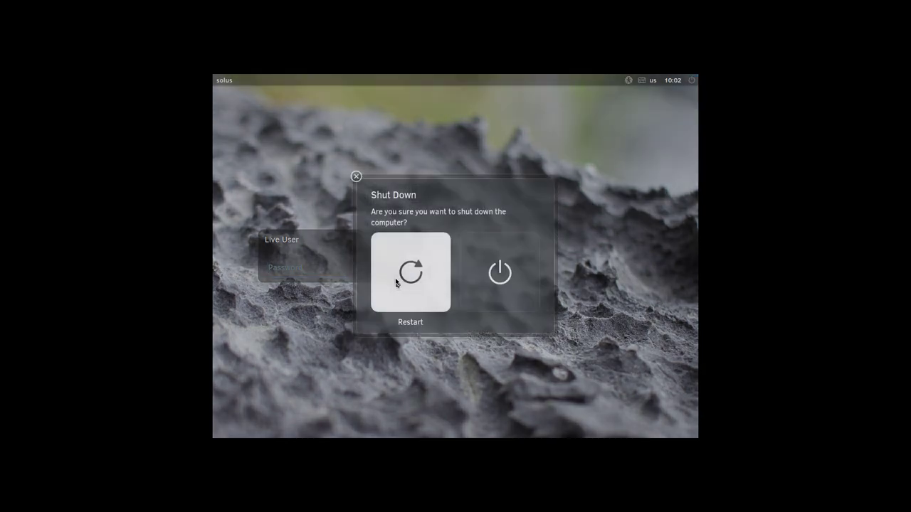
pyautogui.click(488, 278)
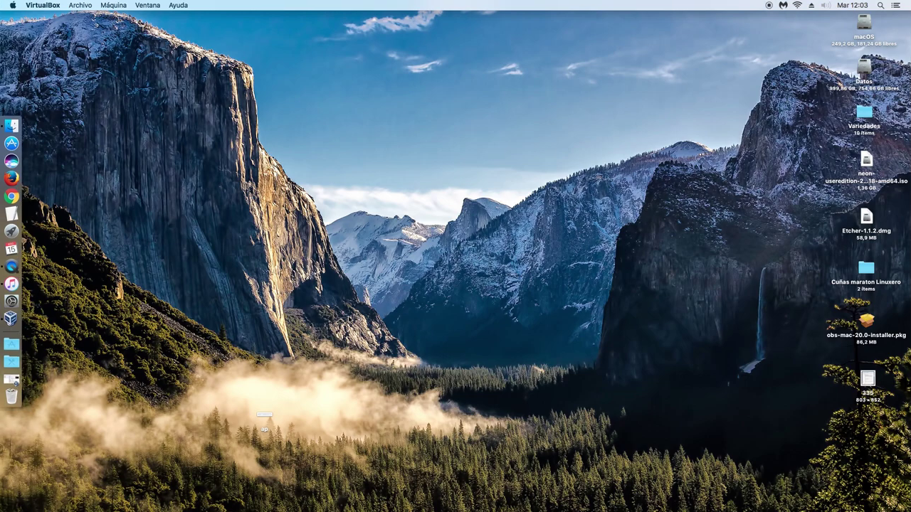
# Move and enlarge the VirtualBox Manager to show the powered-off Solus VM, then minimize it
pyautogui.click(20, 316)
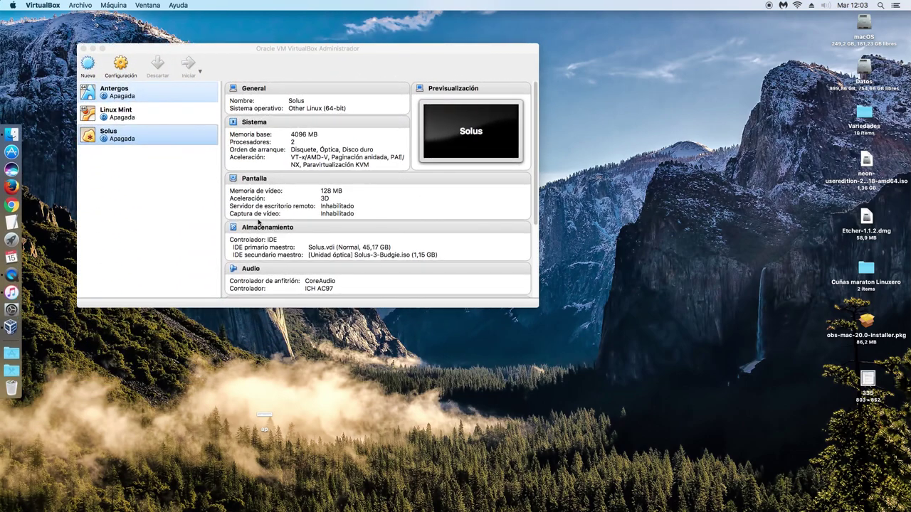
pyautogui.moveTo(263, 51); pyautogui.dragTo(331, 71)
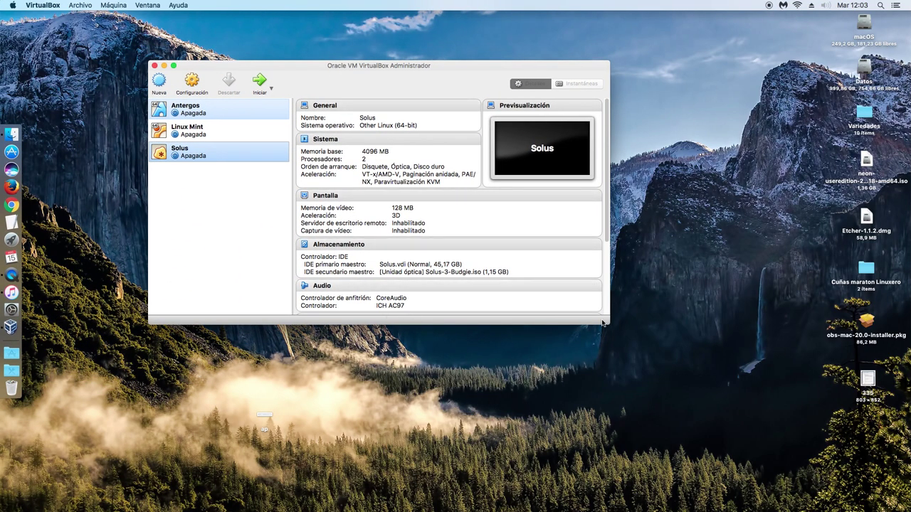
pyautogui.moveTo(607, 322); pyautogui.dragTo(646, 372)
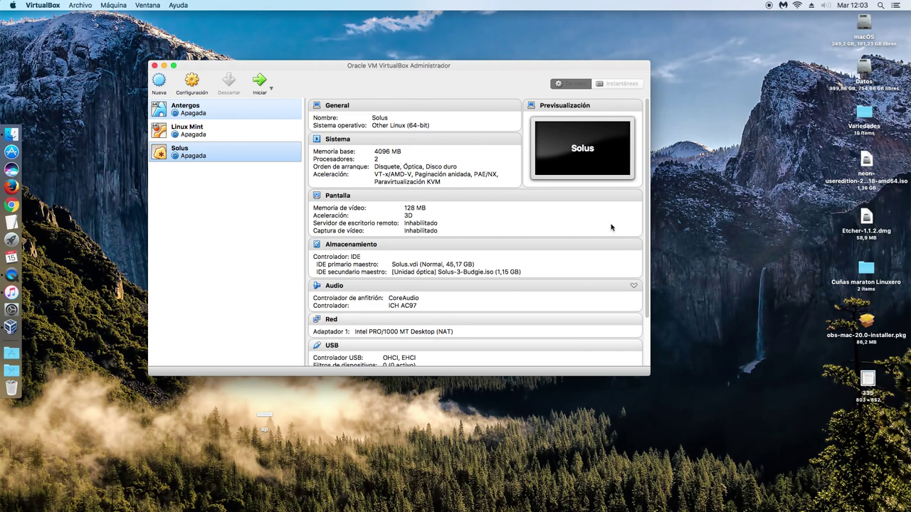
pyautogui.moveTo(449, 69); pyautogui.dragTo(451, 74)
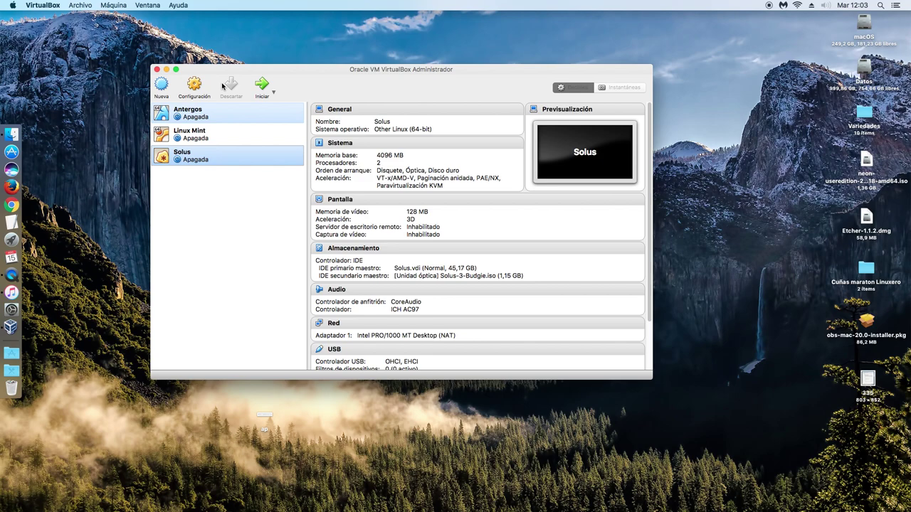
pyautogui.click(166, 69)
pyautogui.click(19, 296)
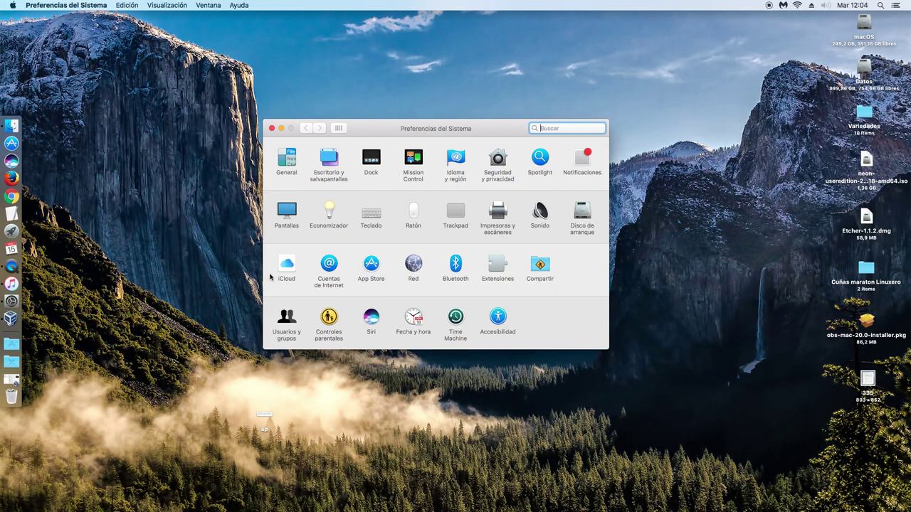
pyautogui.click(272, 129)
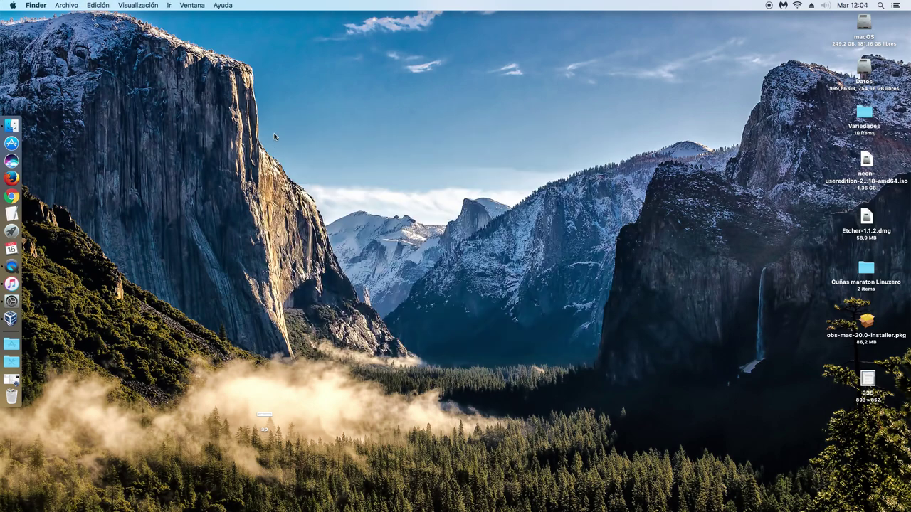